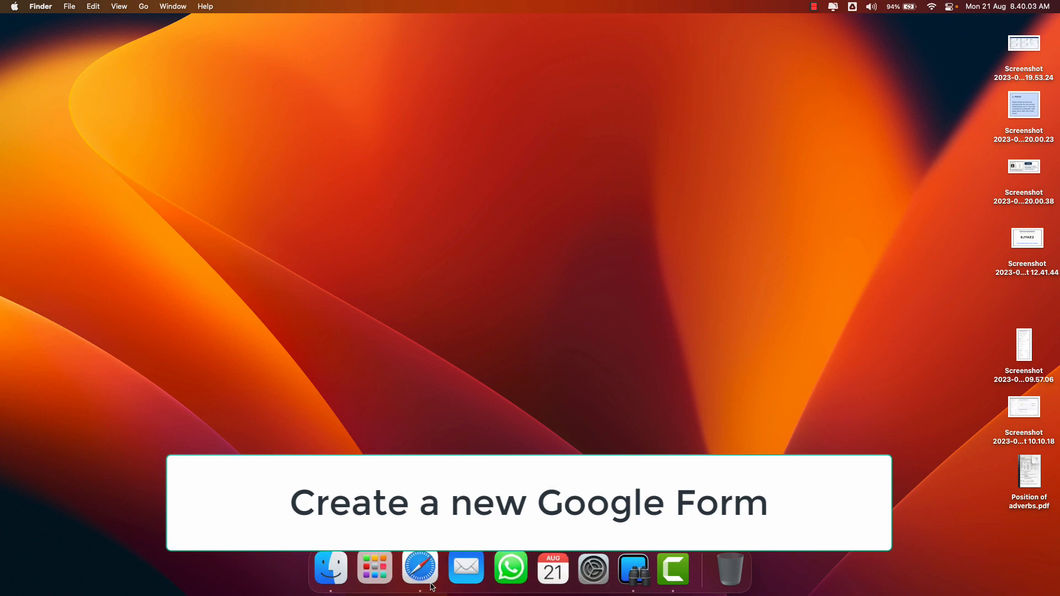
# Switch to the browser, open Google Forms from Google Drive and create a new blank form.
pyautogui.click(410, 569)
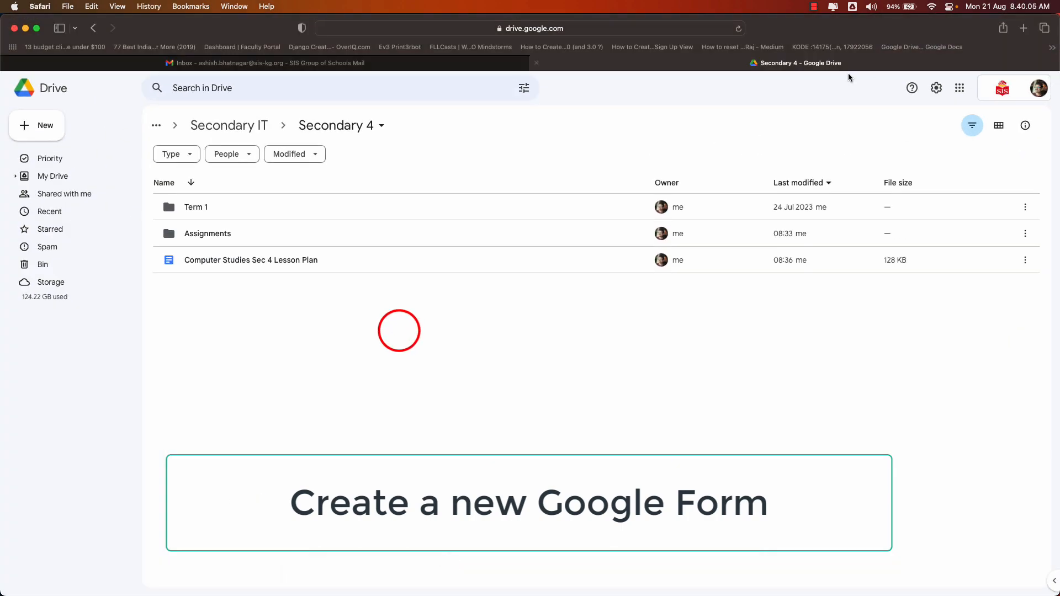
pyautogui.click(958, 88)
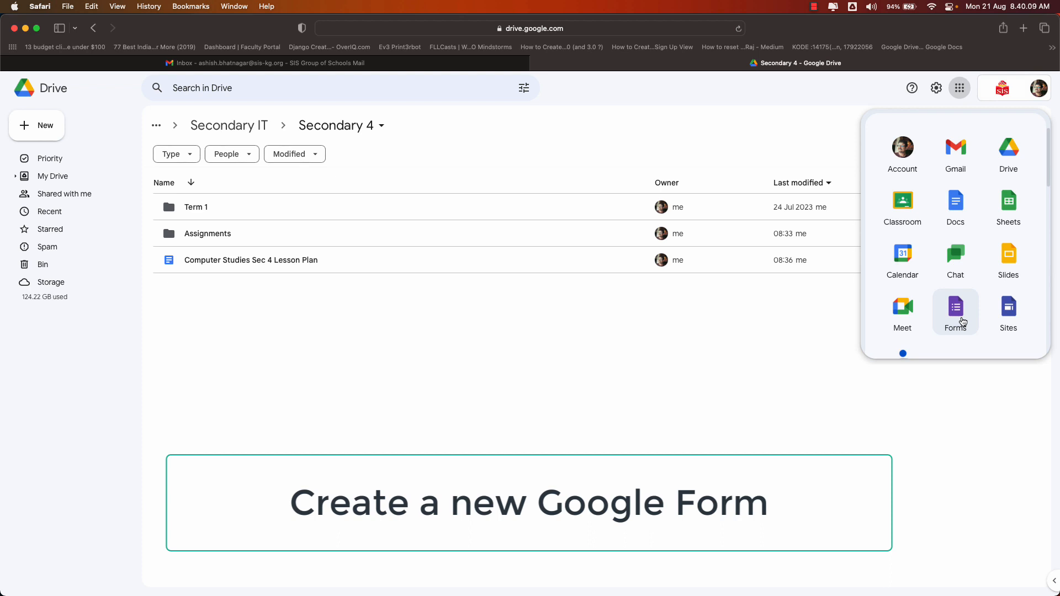
pyautogui.click(962, 322)
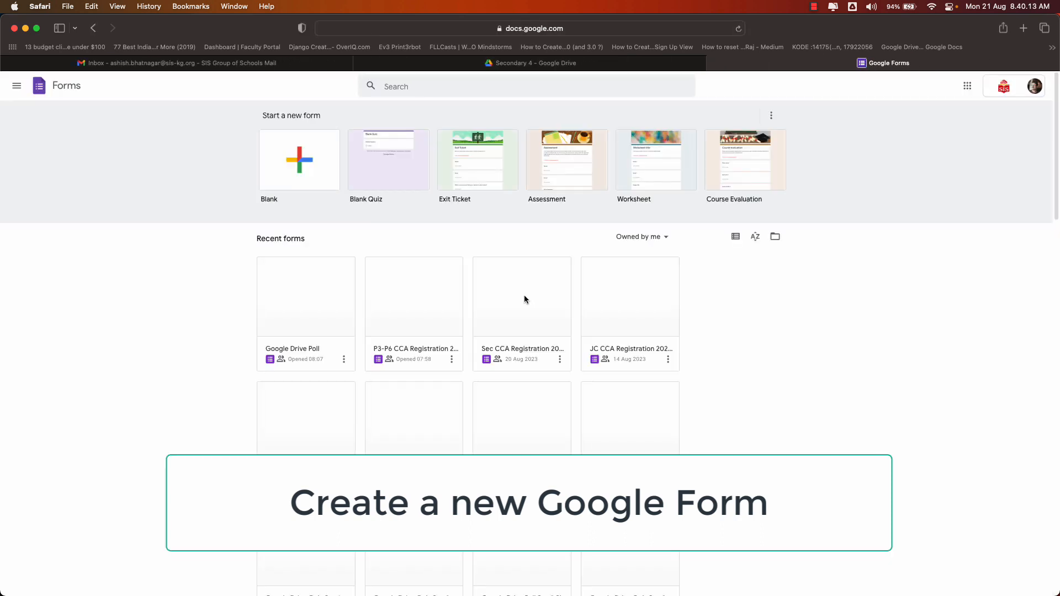
pyautogui.click(301, 159)
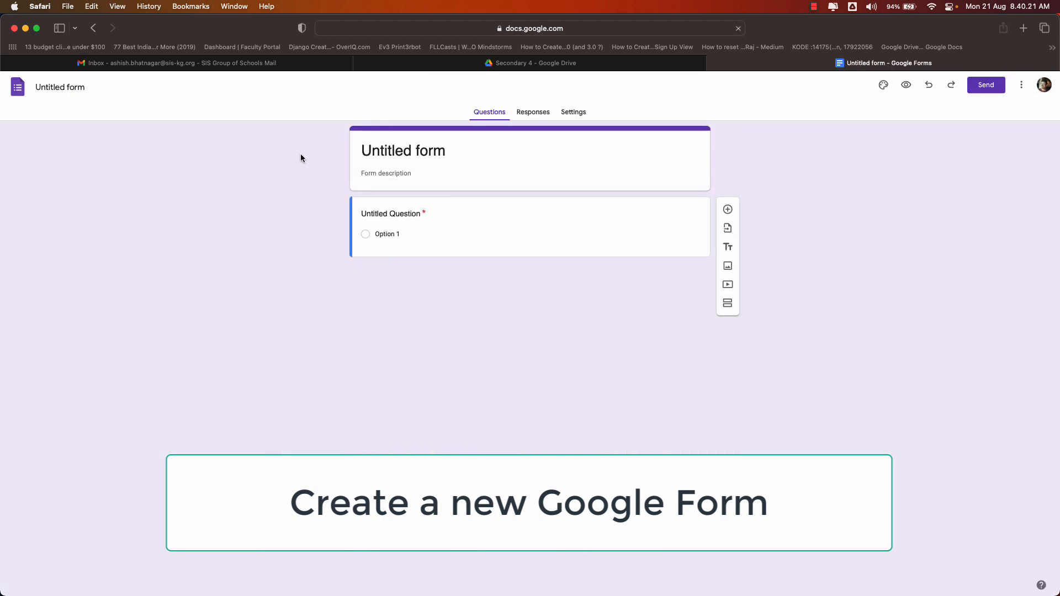
# Title the form "Field Trip Survey".
pyautogui.click(83, 90)
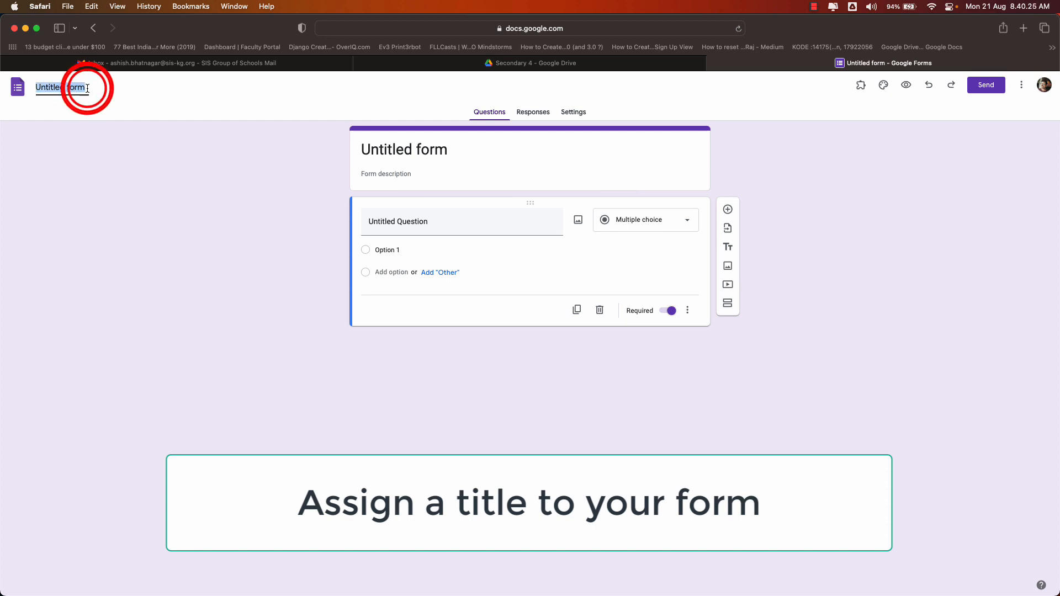
pyautogui.write('Field Trip S')
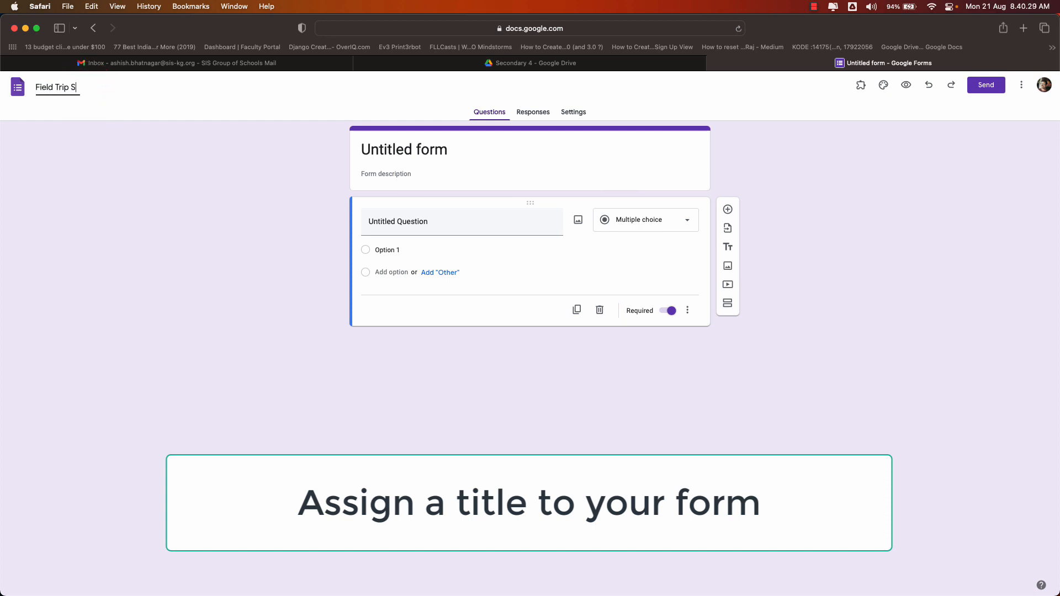
pyautogui.write('urvey')
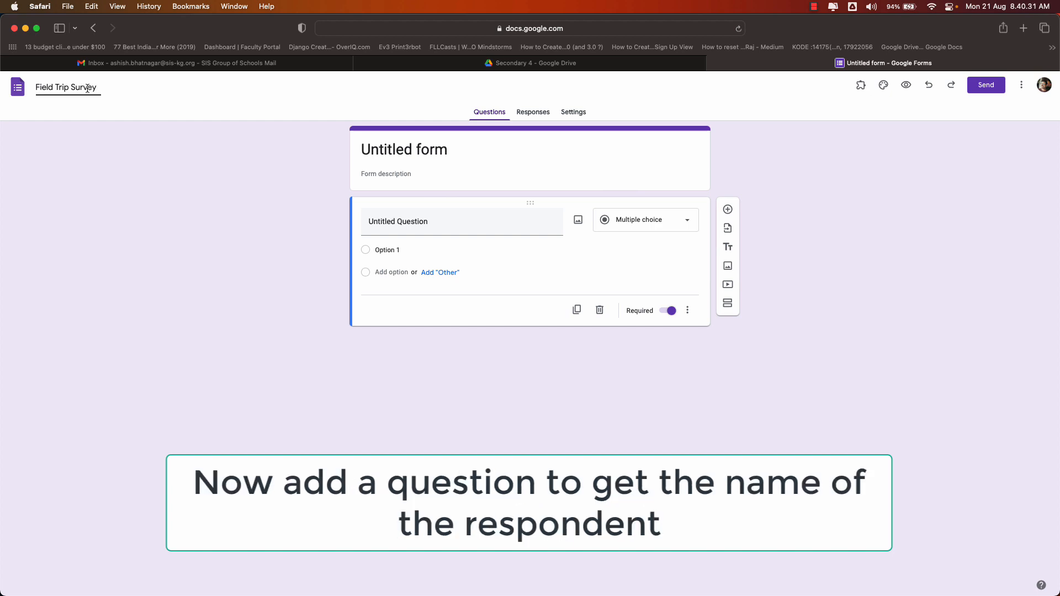
# Set the first question to "What is your name?" and make it a short-answer question.
pyautogui.click(413, 231)
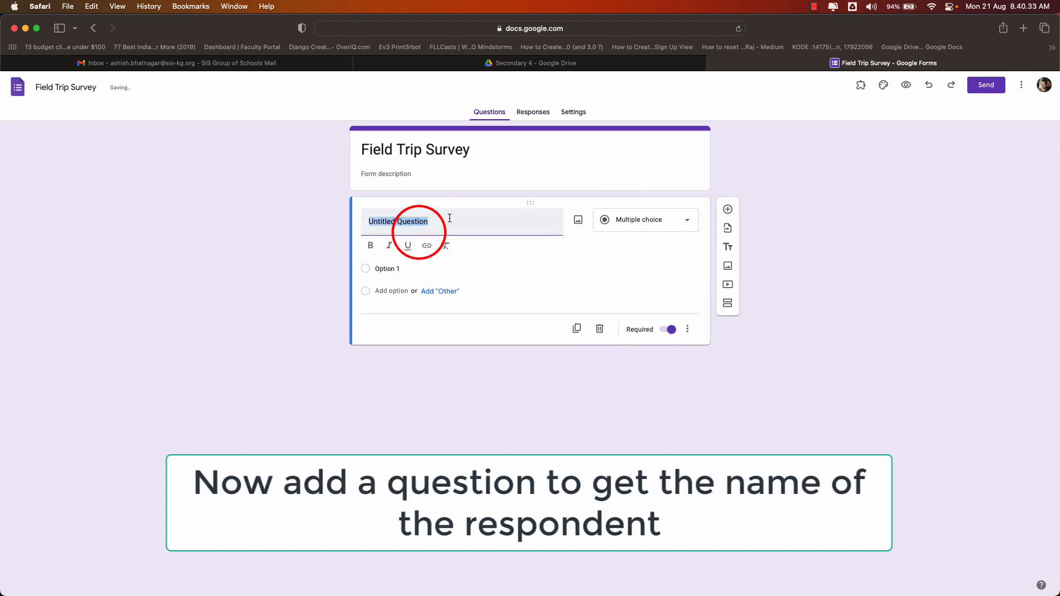
pyautogui.write('What')
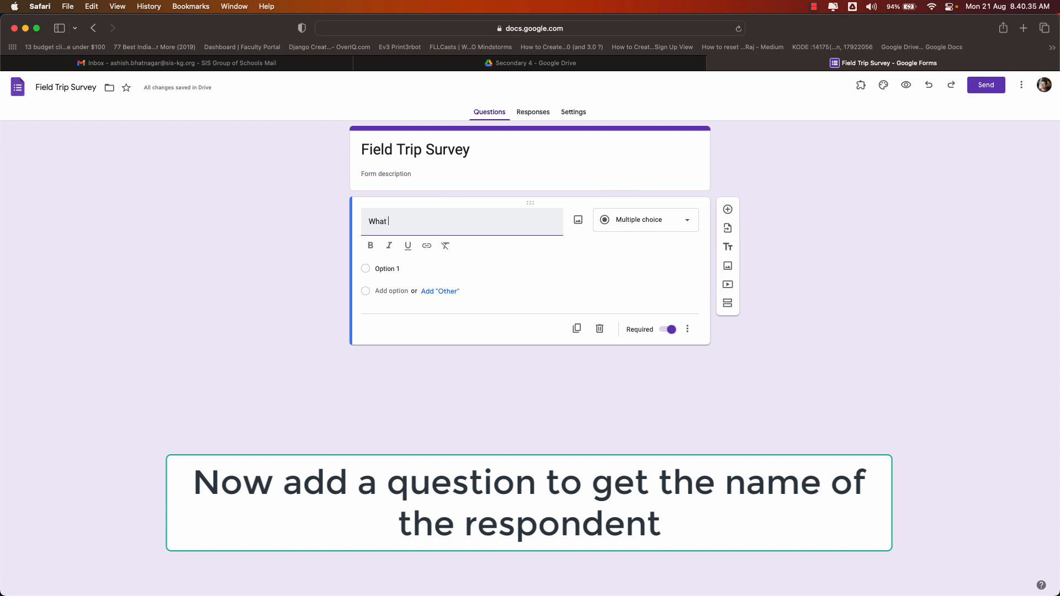
pyautogui.write(' is your name?')
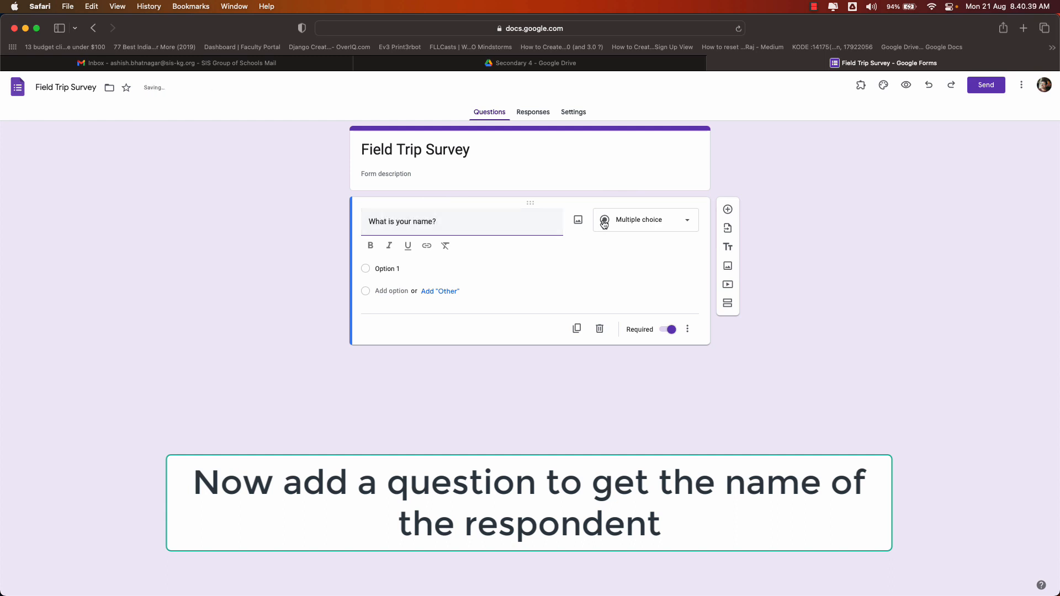
pyautogui.click(667, 222)
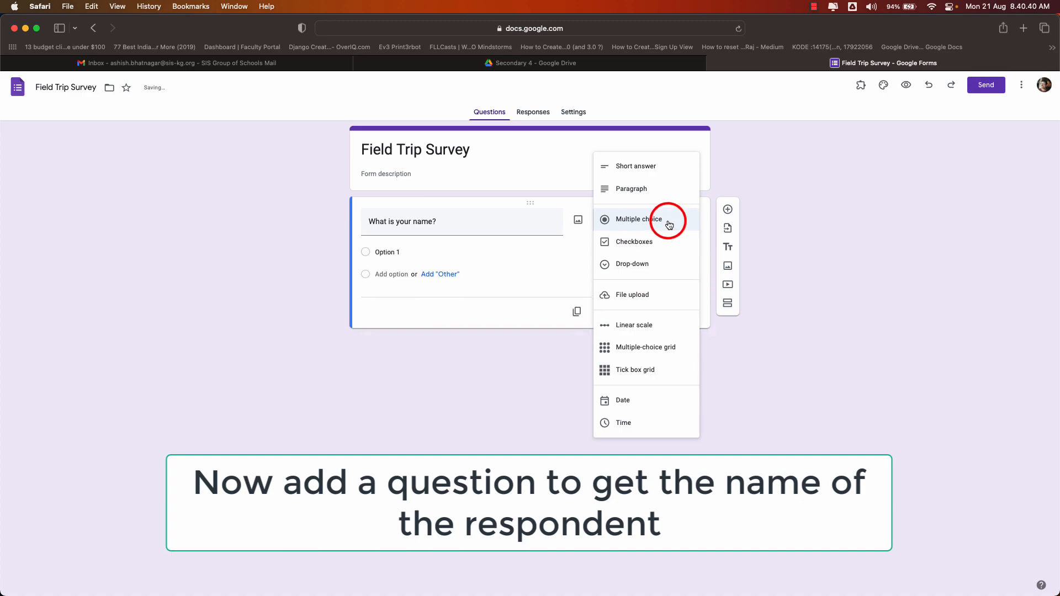
pyautogui.click(654, 168)
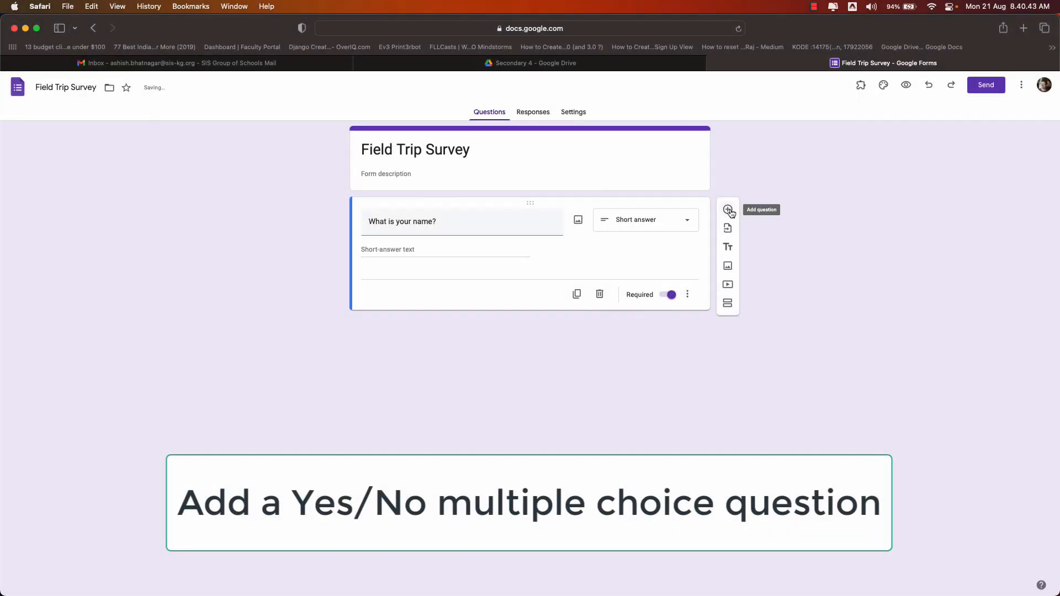
# Add the multiple-choice question "Do you want to join field trip?" with the options Yes and No.
pyautogui.click(728, 210)
pyautogui.click(437, 301)
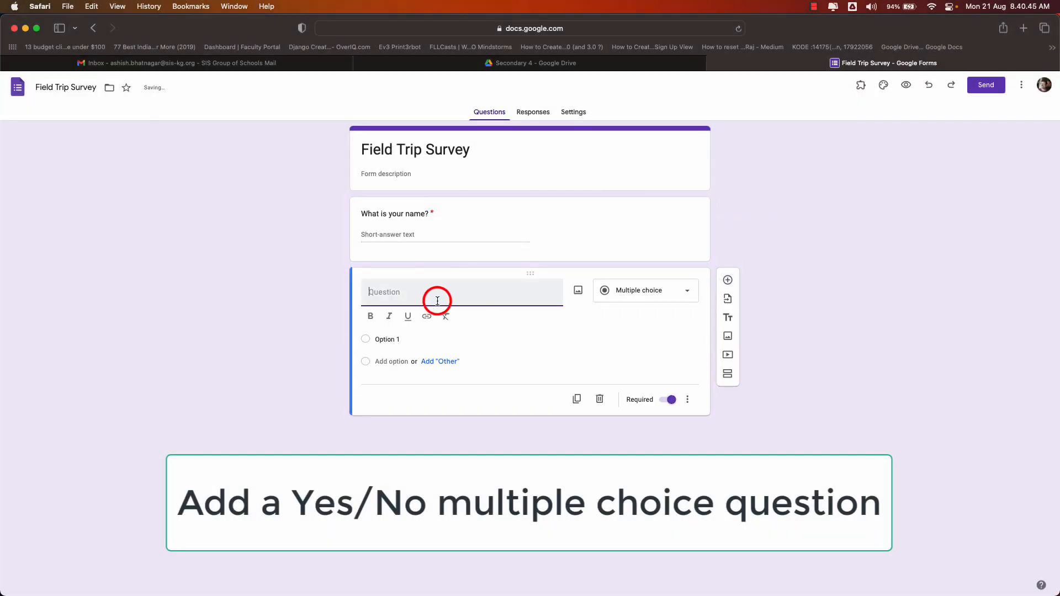
pyautogui.write('Do you want to join field trip?')
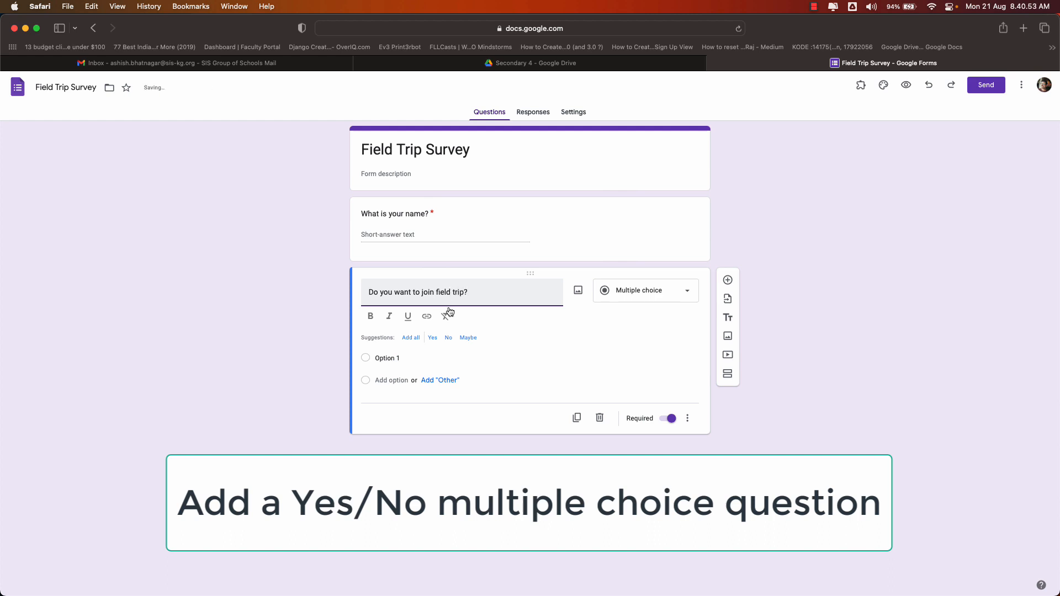
pyautogui.click(431, 338)
pyautogui.click(431, 324)
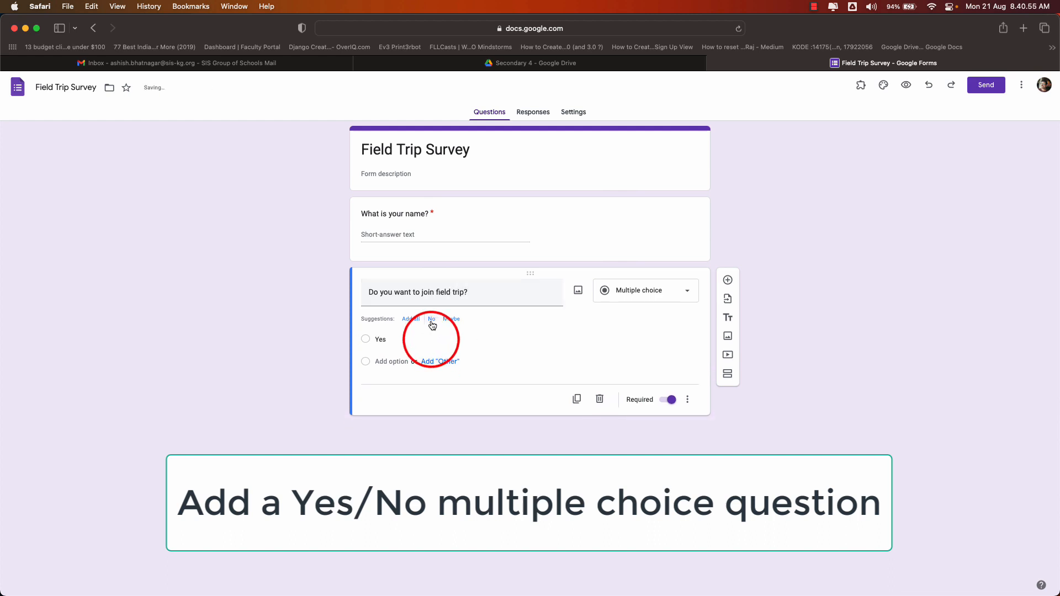
pyautogui.click(478, 419)
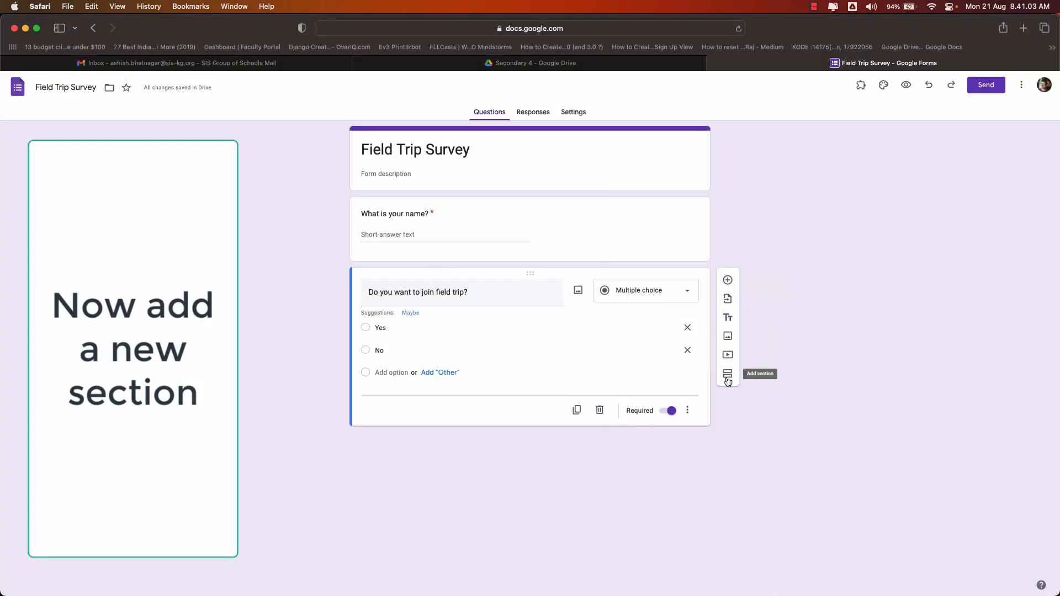
# Add a second section to the form and title it "Going to field trip".
pyautogui.click(728, 378)
pyautogui.click(728, 379)
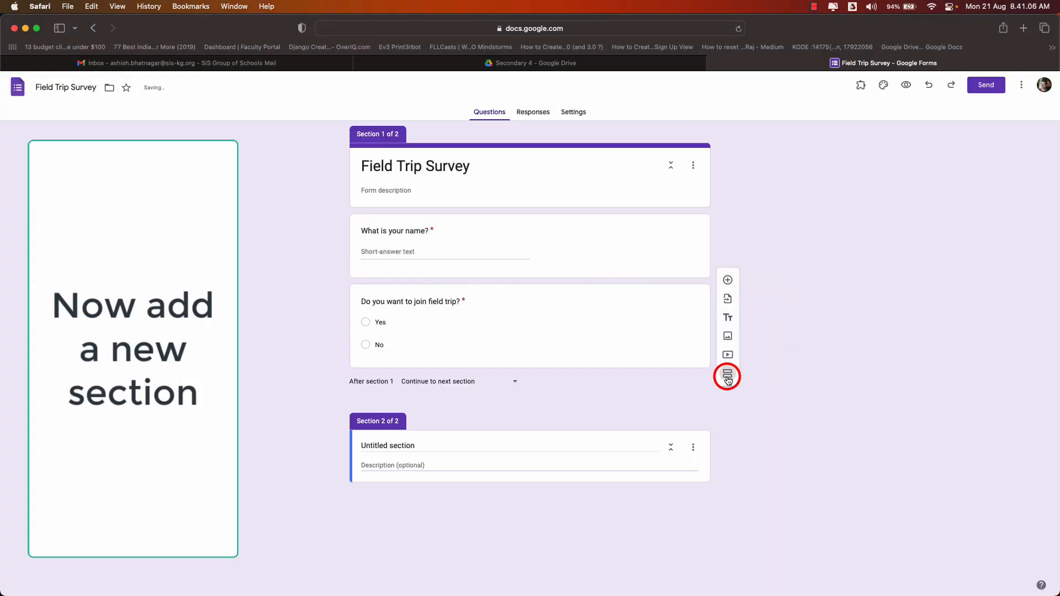
pyautogui.click(420, 446)
pyautogui.write('Going to fie')
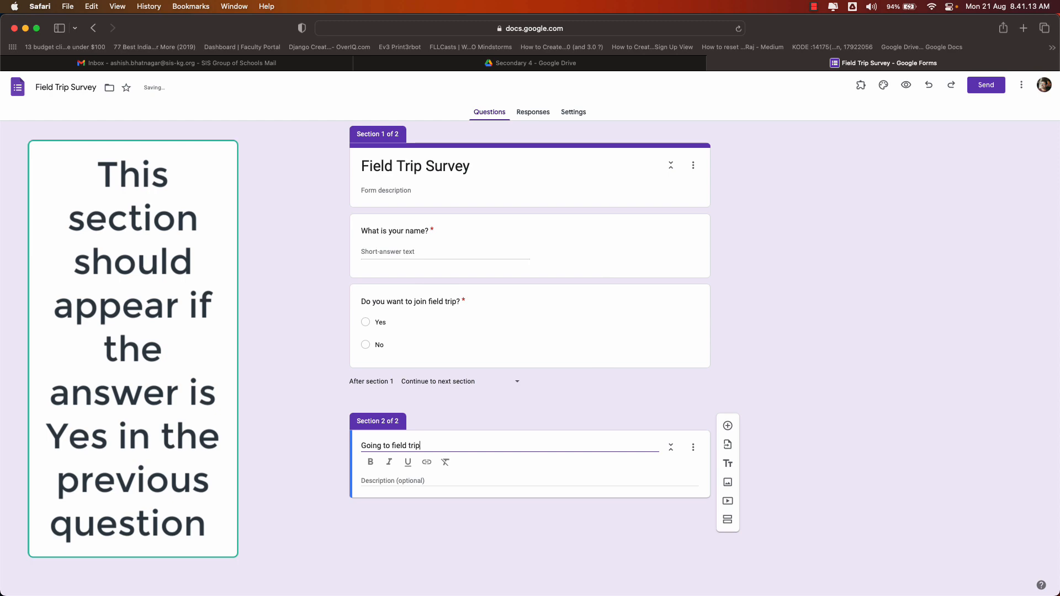
pyautogui.click(561, 422)
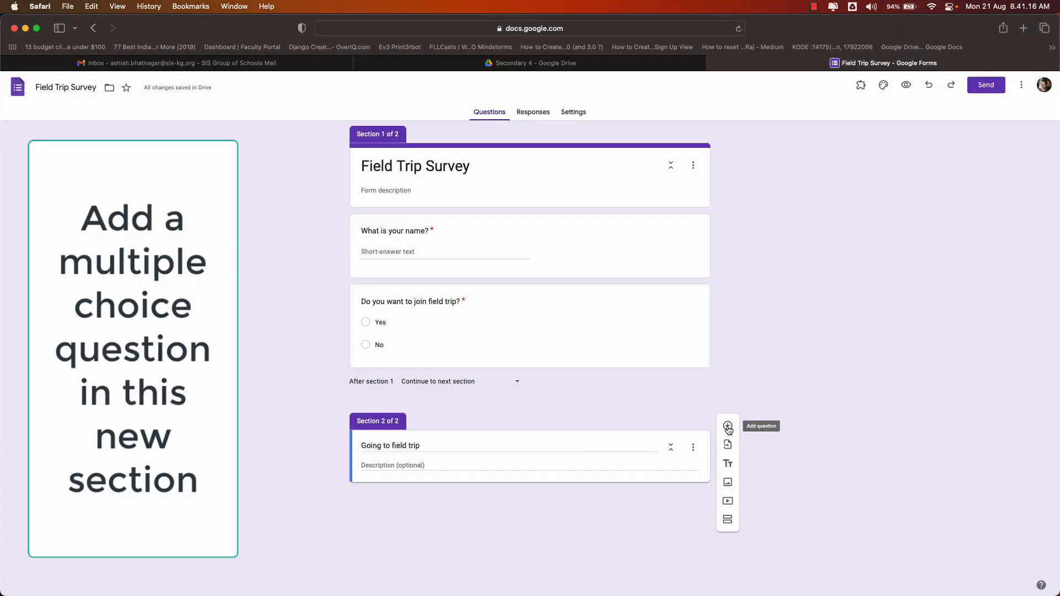
# Add the multiple-choice question "Where do you want to go?" to the second section with the options Bandung, Bali and Japan.
pyautogui.click(728, 425)
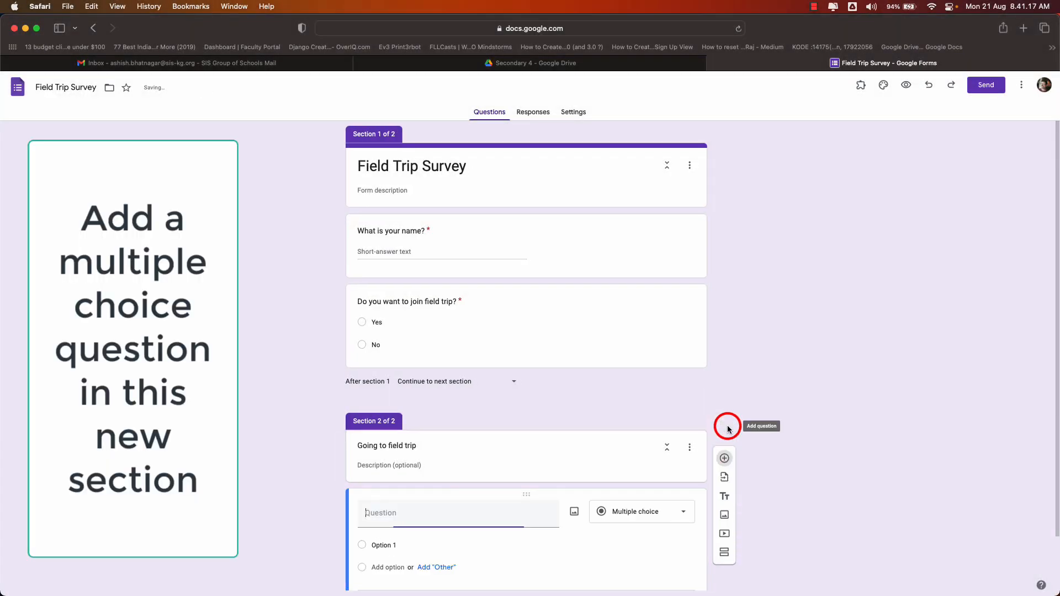
pyautogui.click(467, 456)
pyautogui.write('Where do you want to go?')
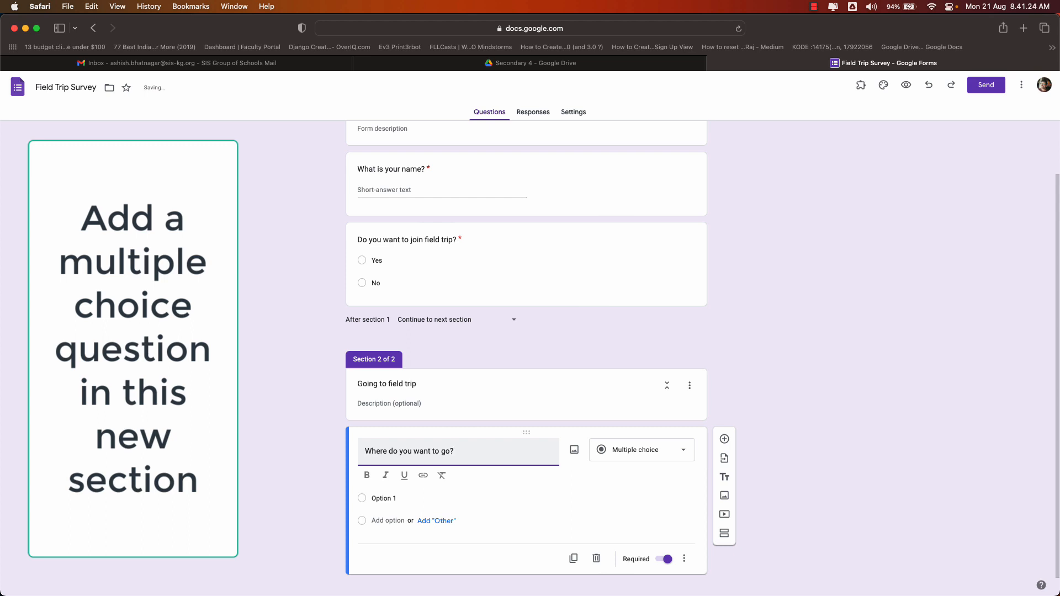
pyautogui.click(386, 497)
pyautogui.write('Bandung')
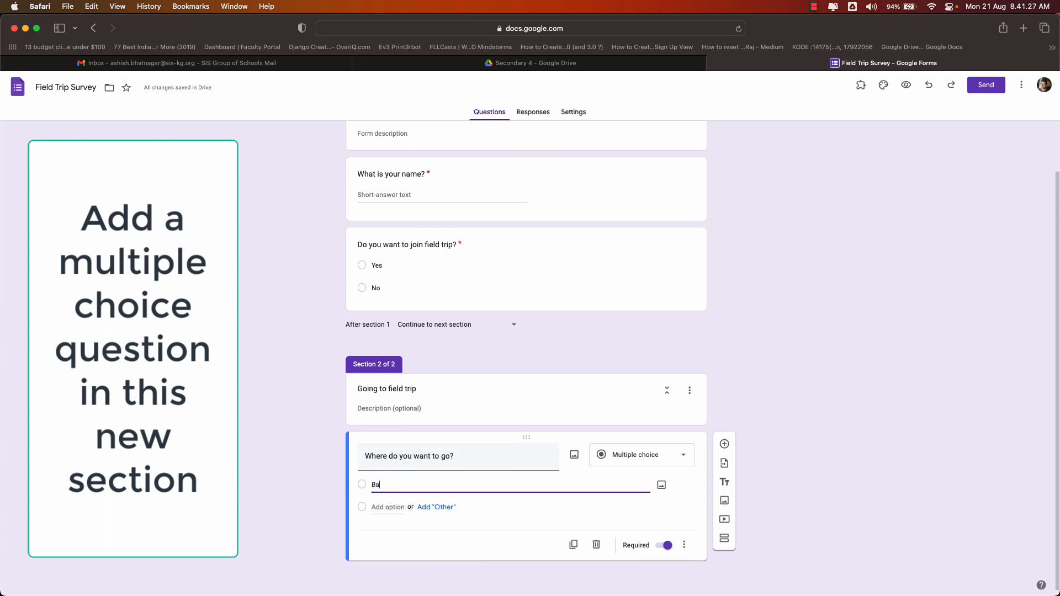
pyautogui.click(397, 507)
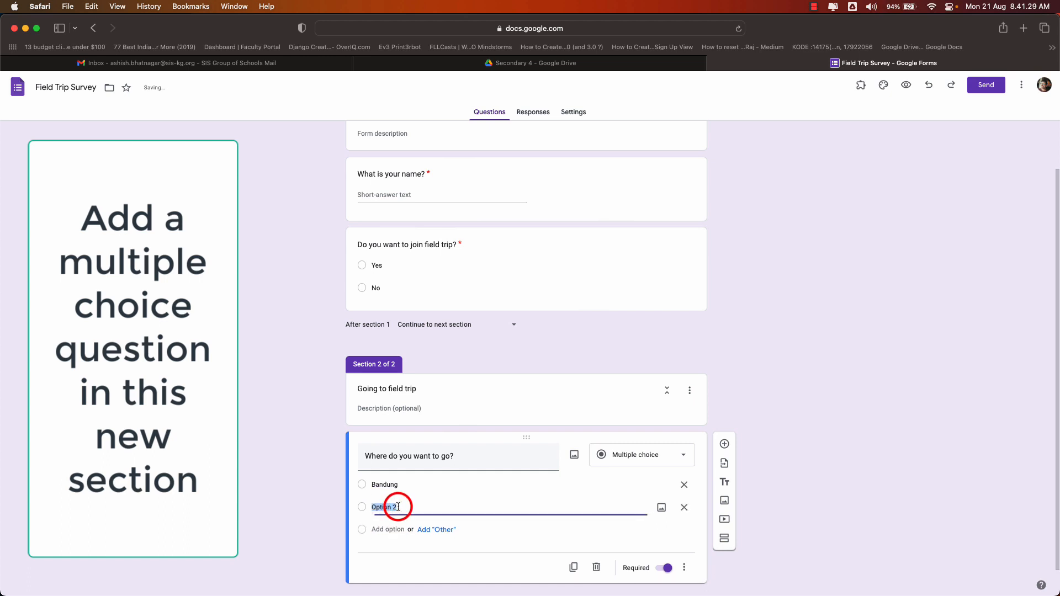
pyautogui.write('Bali')
pyautogui.click(388, 528)
pyautogui.write('Japam')
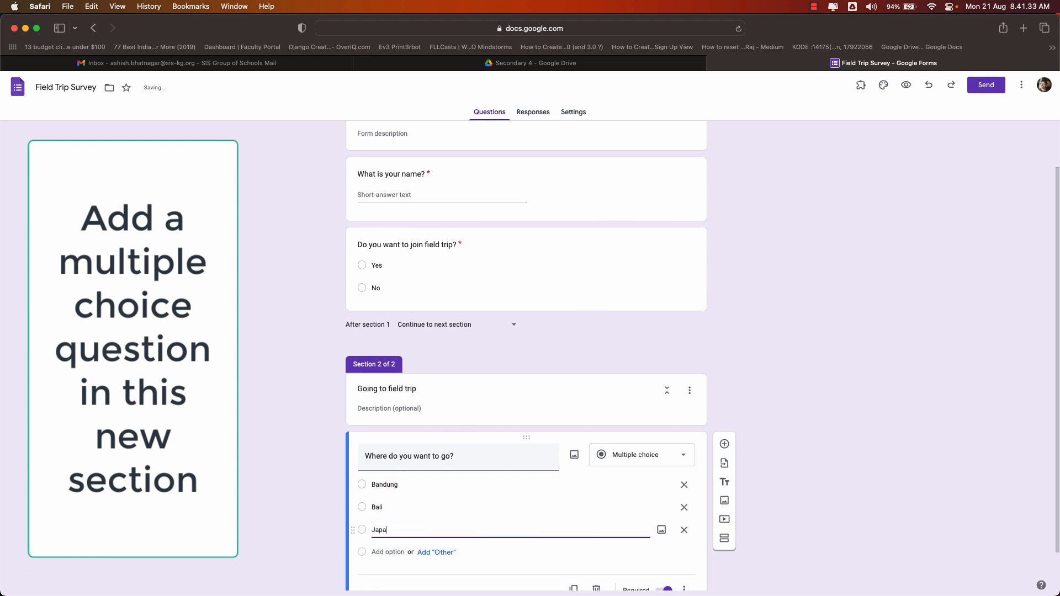
pyautogui.click(820, 364)
# Add a third section to the form and title it "Not going to field trip".
pyautogui.scroll(-2, 778, 362)
pyautogui.scroll(-1, 774, 354)
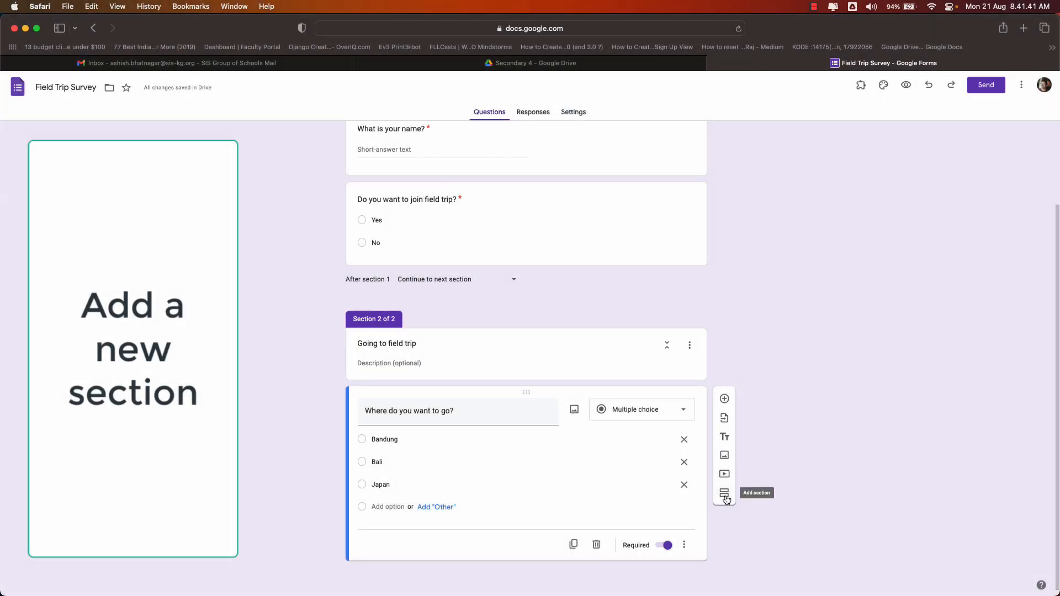
pyautogui.click(724, 493)
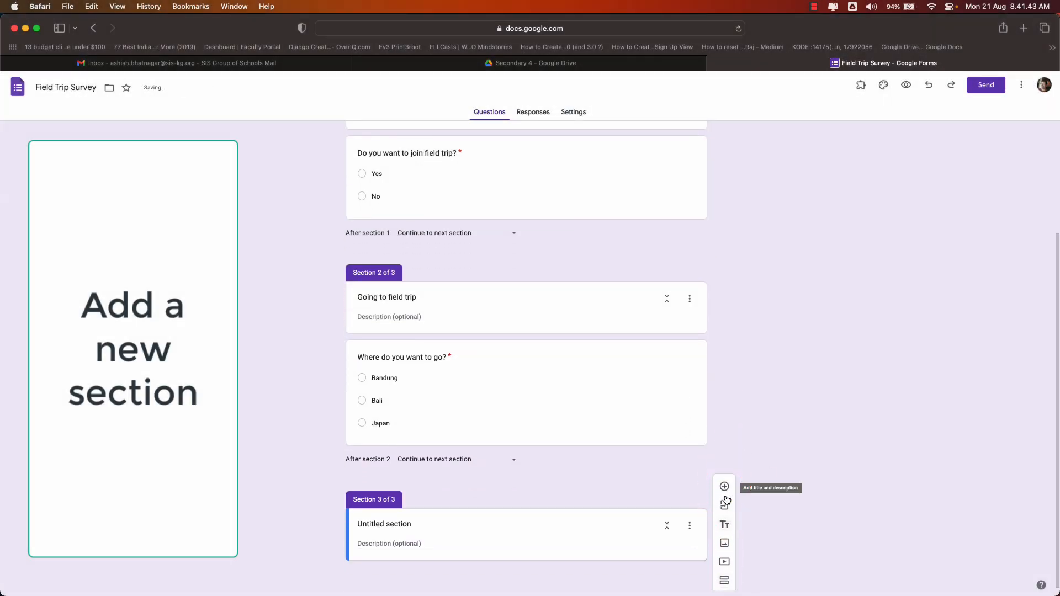
pyautogui.click(425, 524)
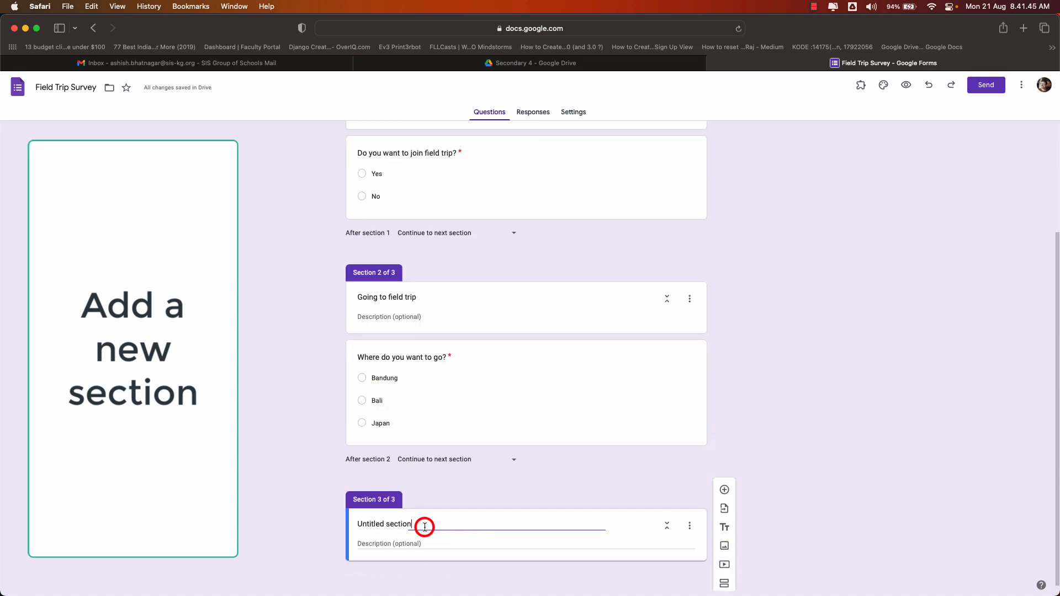
pyautogui.write('Not ')
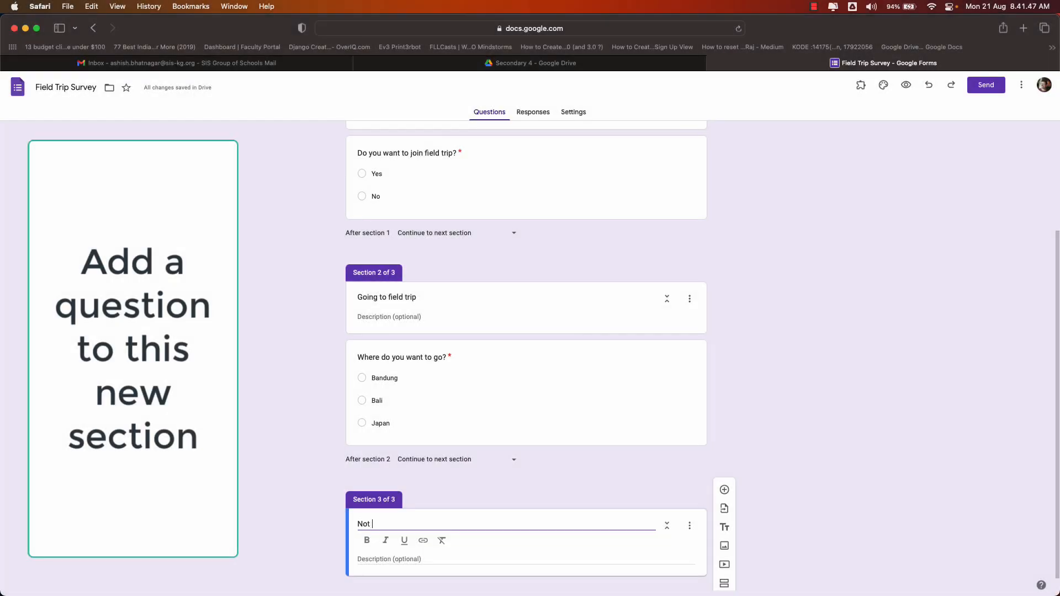
pyautogui.write('gpoi')
pyautogui.press('BackSpace')
pyautogui.press('BackSpace')
pyautogui.write('oing to field t')
pyautogui.click(816, 418)
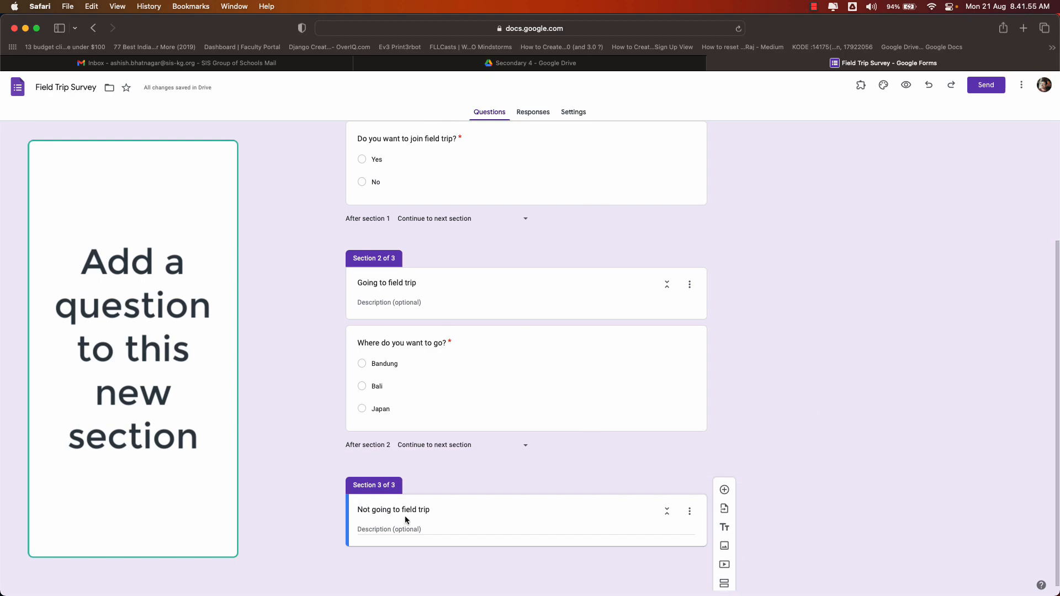
# Add a text-answer question "Why you are not joining the field trip" to the "Not going to field trip" section.
pyautogui.click(724, 489)
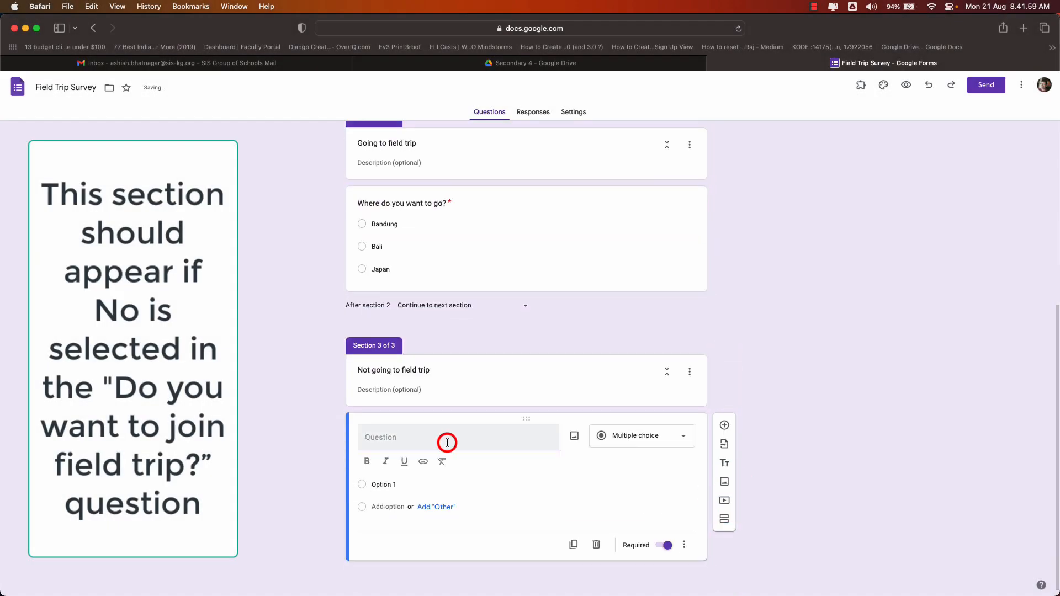
pyautogui.write('Wht you')
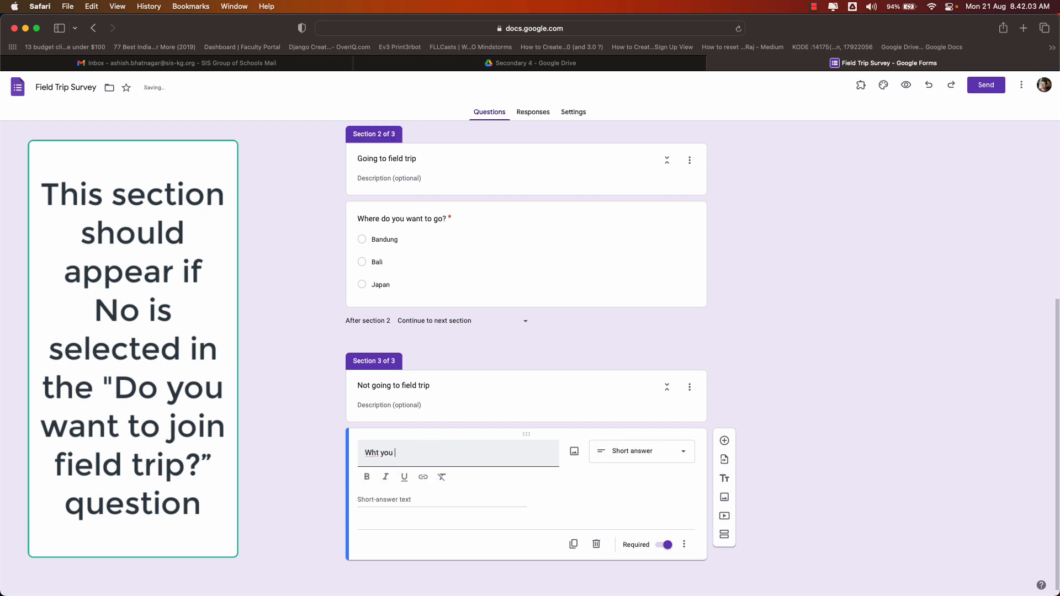
pyautogui.write('y you are not oinin')
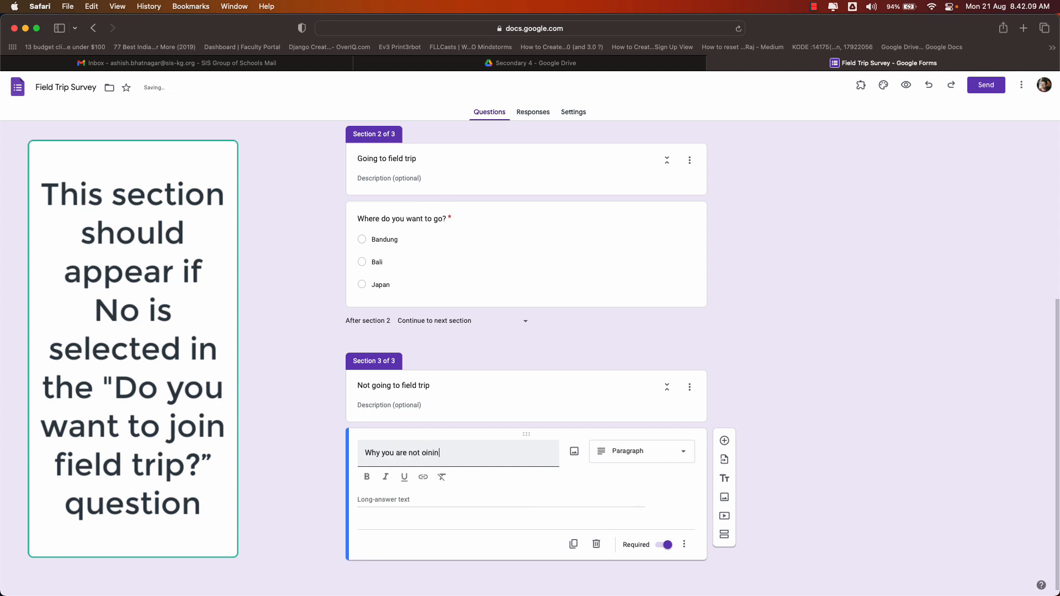
pyautogui.press('BackSpace')
pyautogui.press('BackSpace')
pyautogui.press('BackSpace')
pyautogui.write('ning th')
pyautogui.press('BackSpace')
pyautogui.write('e field t')
pyautogui.click(641, 453)
pyautogui.click(642, 303)
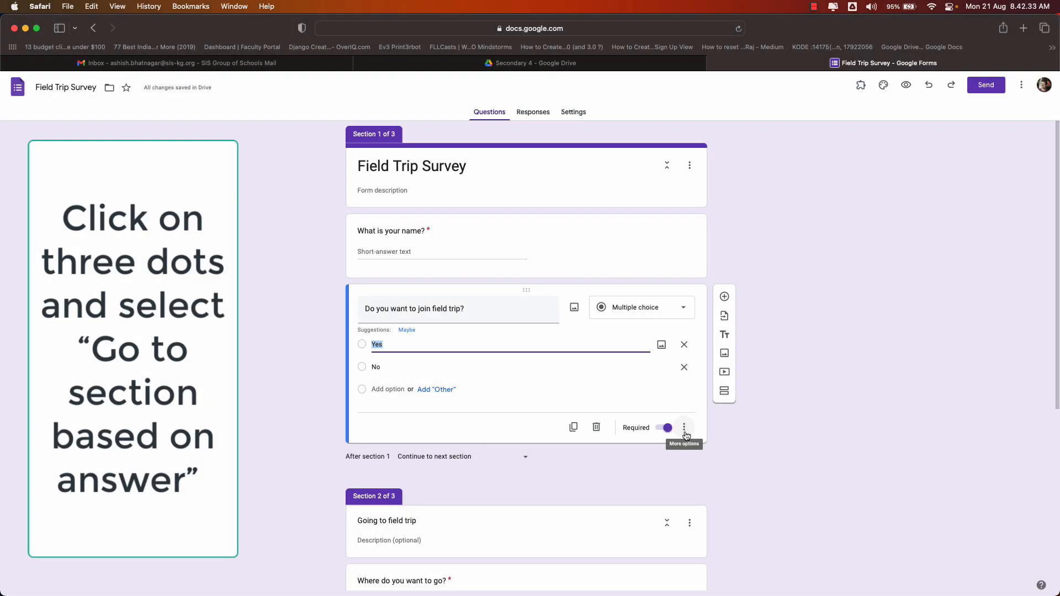
# Enable going to a section based on the answer for the question "Do you want to join field trip?".
pyautogui.click(685, 429)
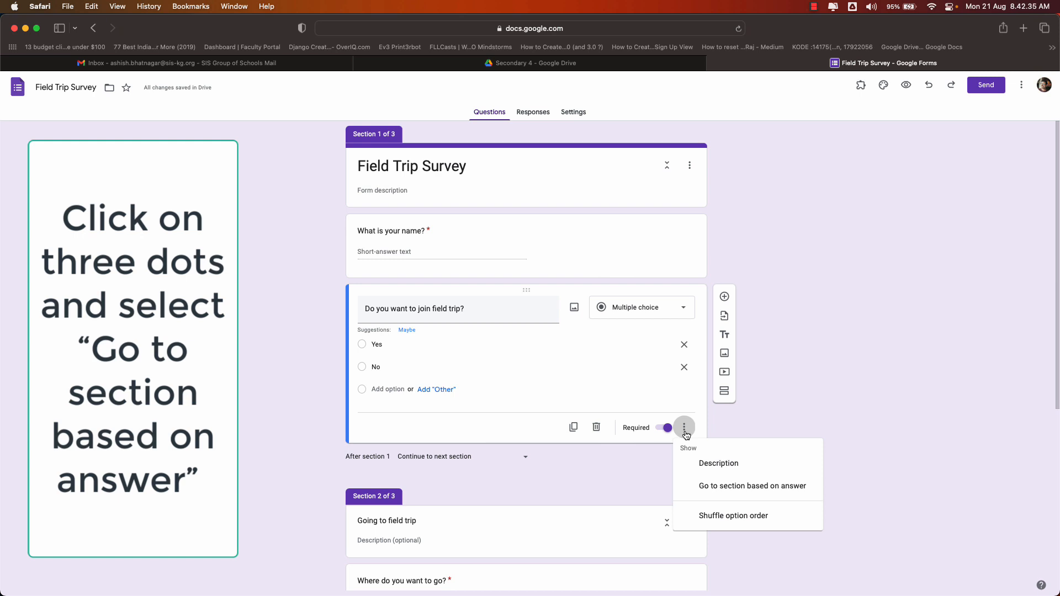
pyautogui.click(812, 495)
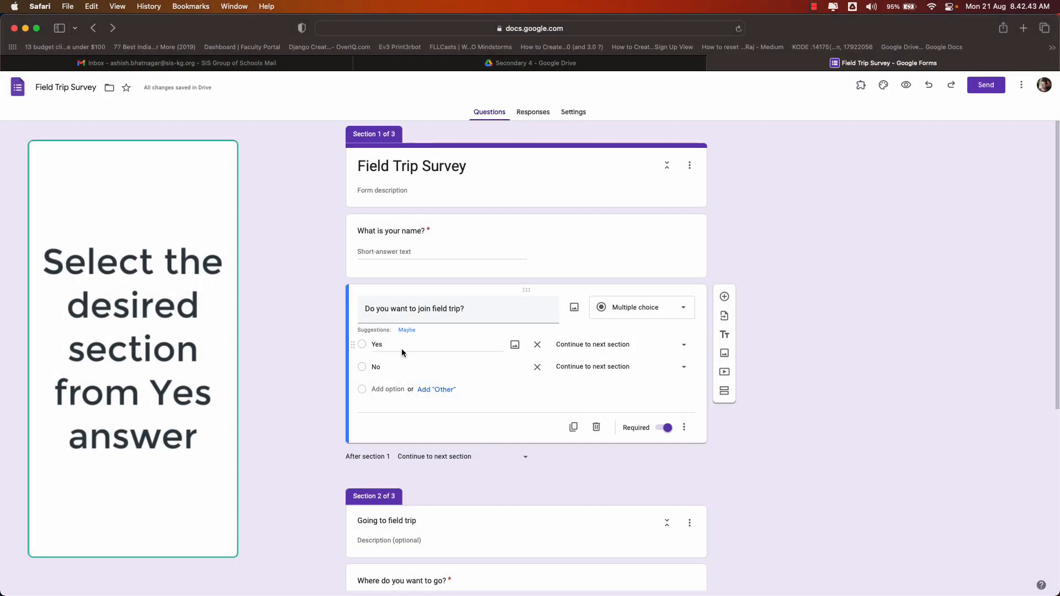
# Route the Yes answer to section 2 (Going to field trip) and the No answer to section 3 (Not going to field trip).
pyautogui.scroll(-2, 392, 349)
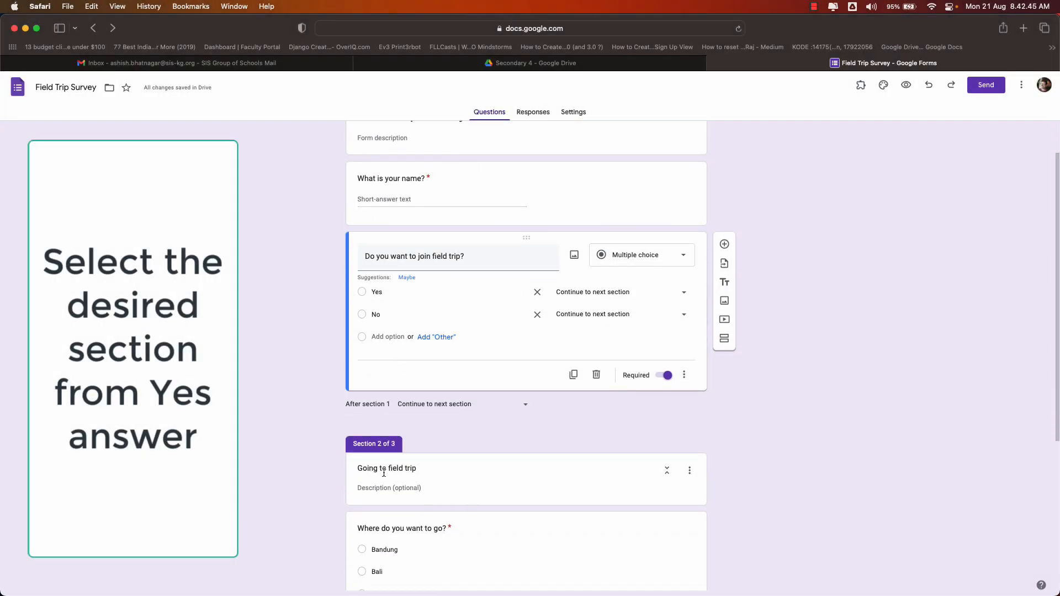
pyautogui.click(683, 293)
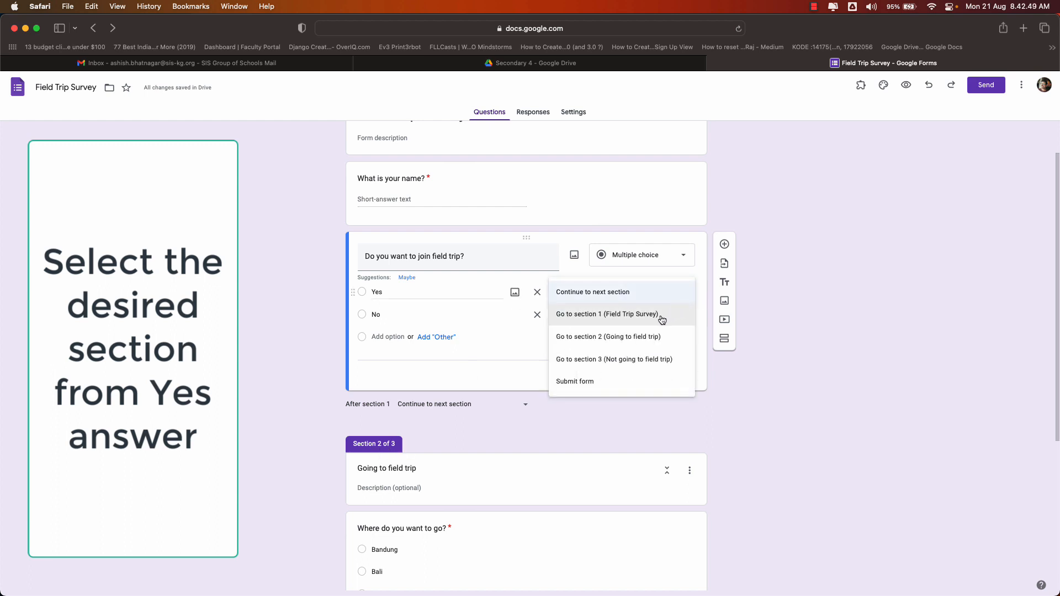
pyautogui.click(619, 345)
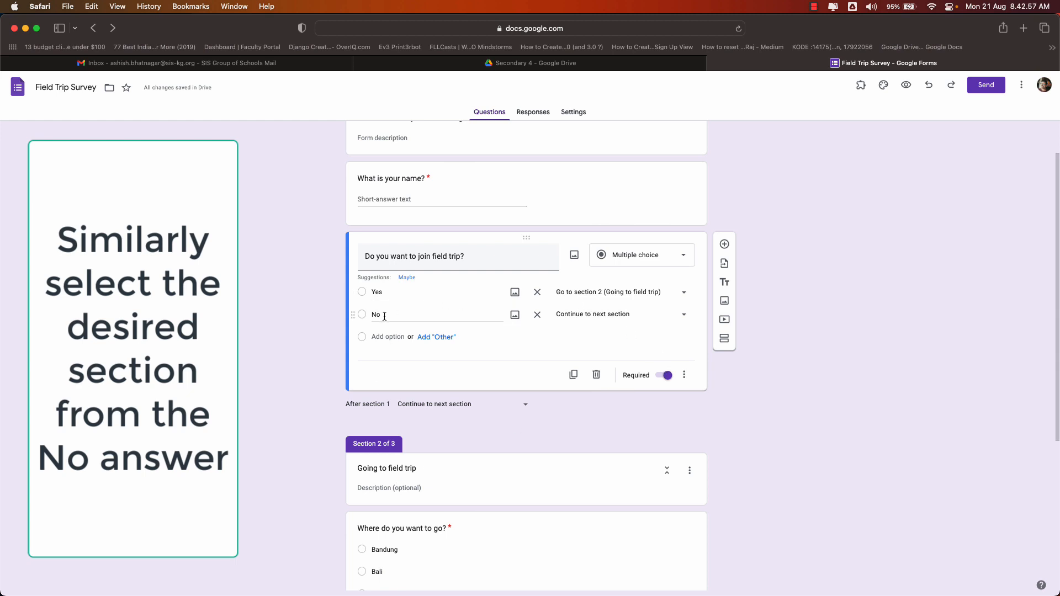
pyautogui.click(685, 321)
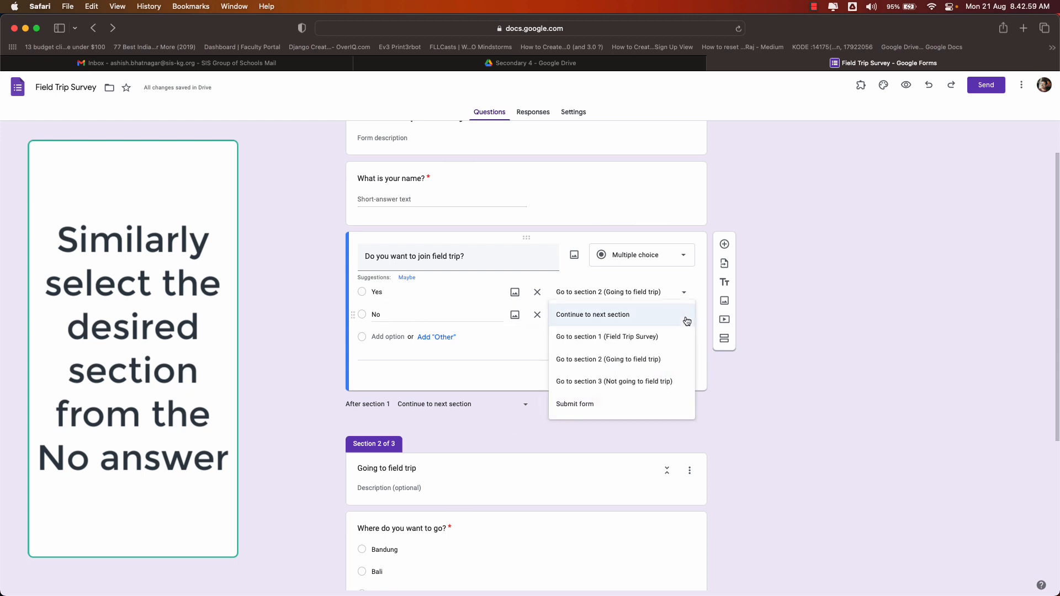
pyautogui.click(642, 389)
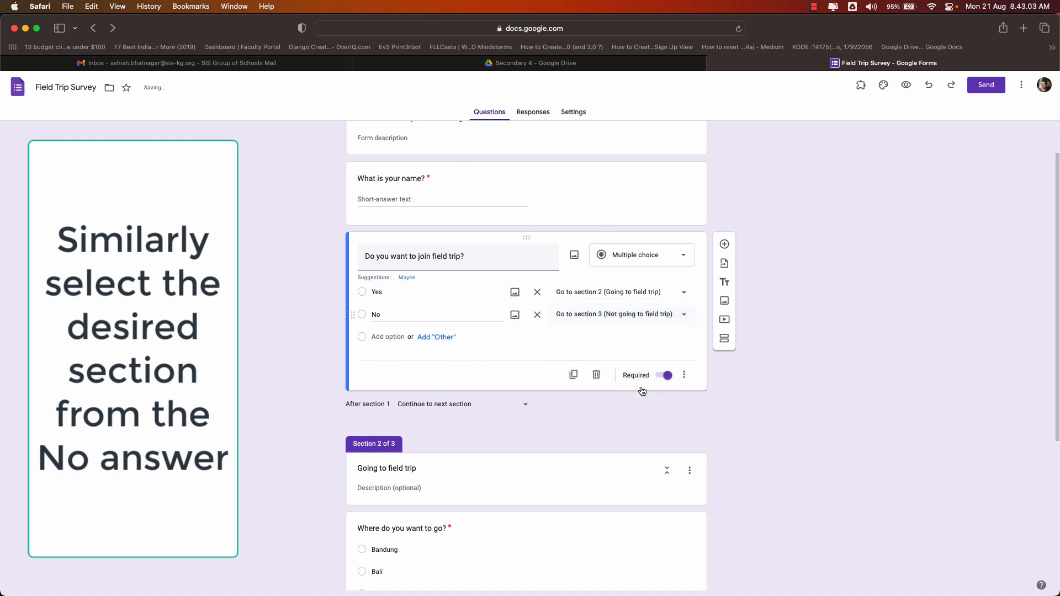
# Set the form to submit after section 2, "Going to field trip".
pyautogui.scroll(-5, 830, 405)
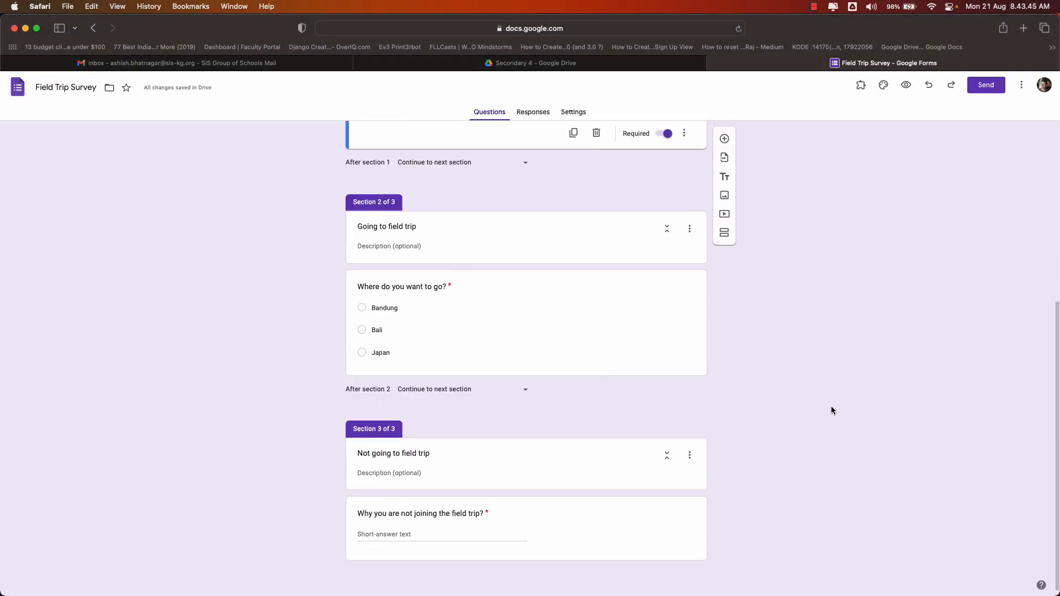
pyautogui.scroll(3, 830, 406)
pyautogui.scroll(-1, 830, 405)
pyautogui.scroll(-2, 832, 410)
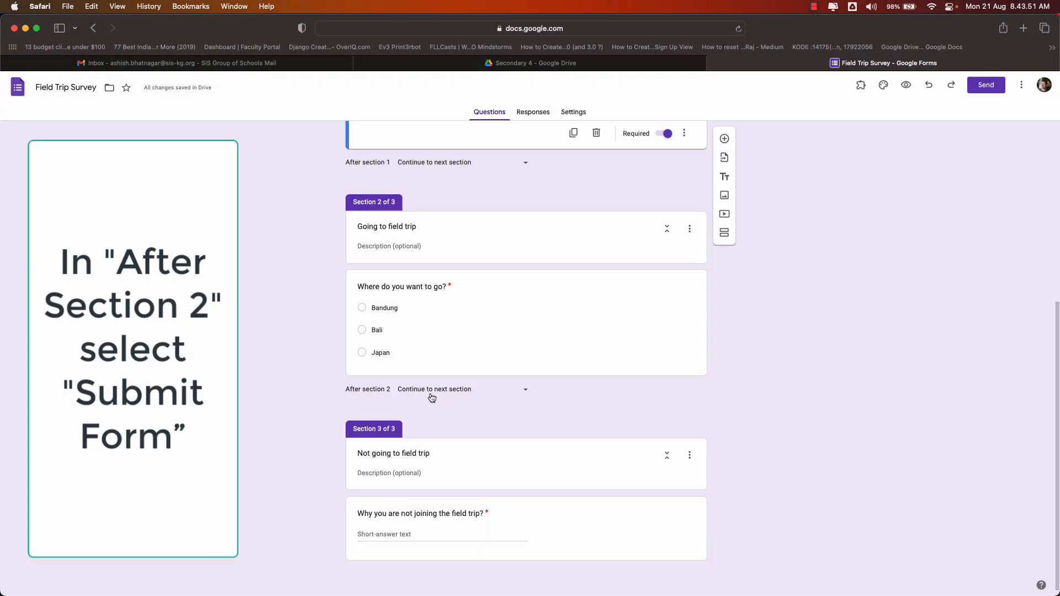
pyautogui.click(526, 394)
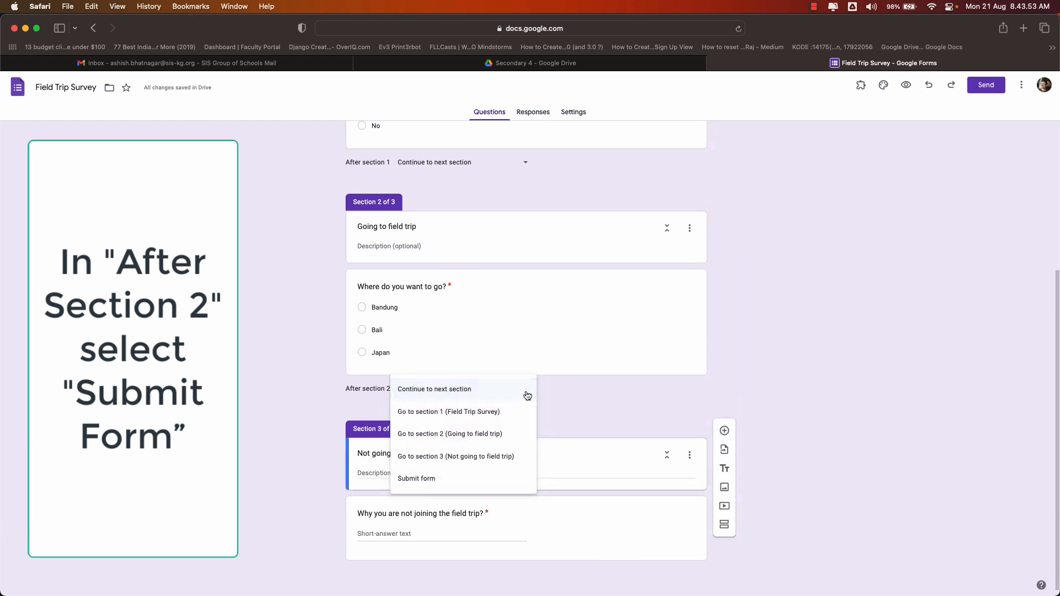
pyautogui.click(460, 479)
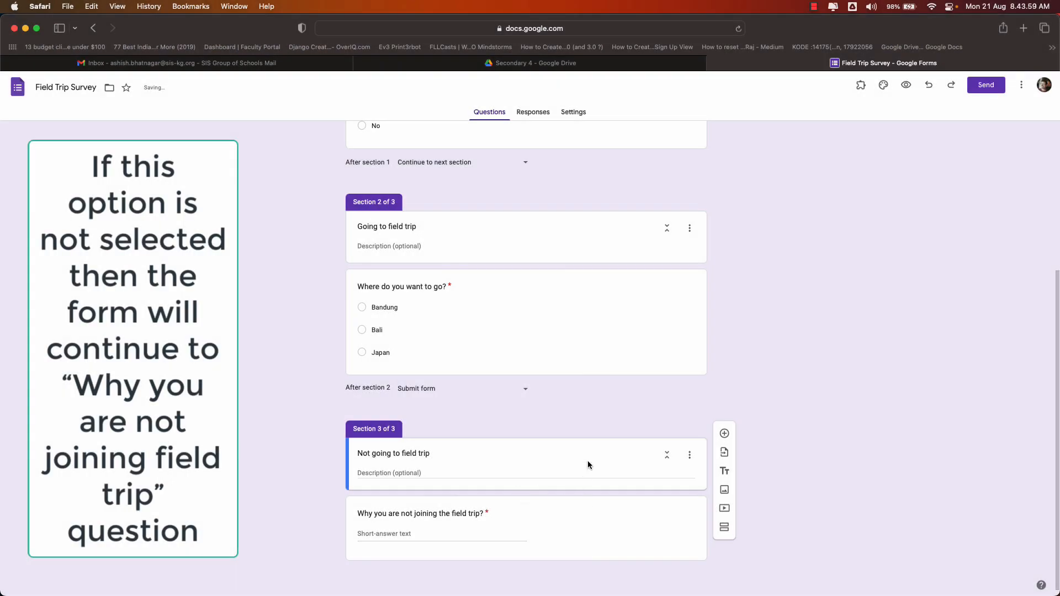
pyautogui.click(587, 535)
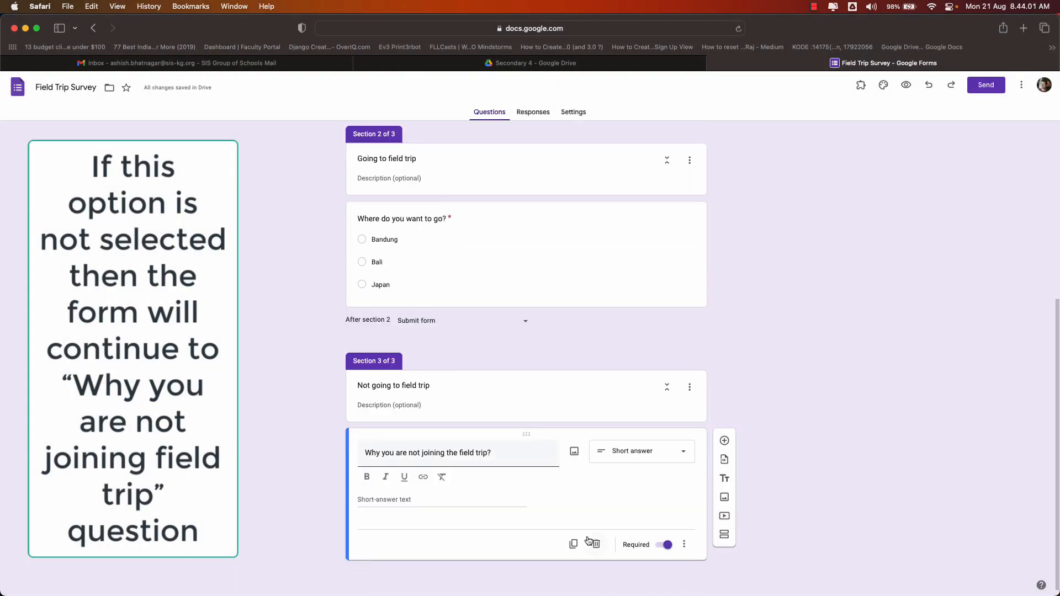
pyautogui.click(561, 409)
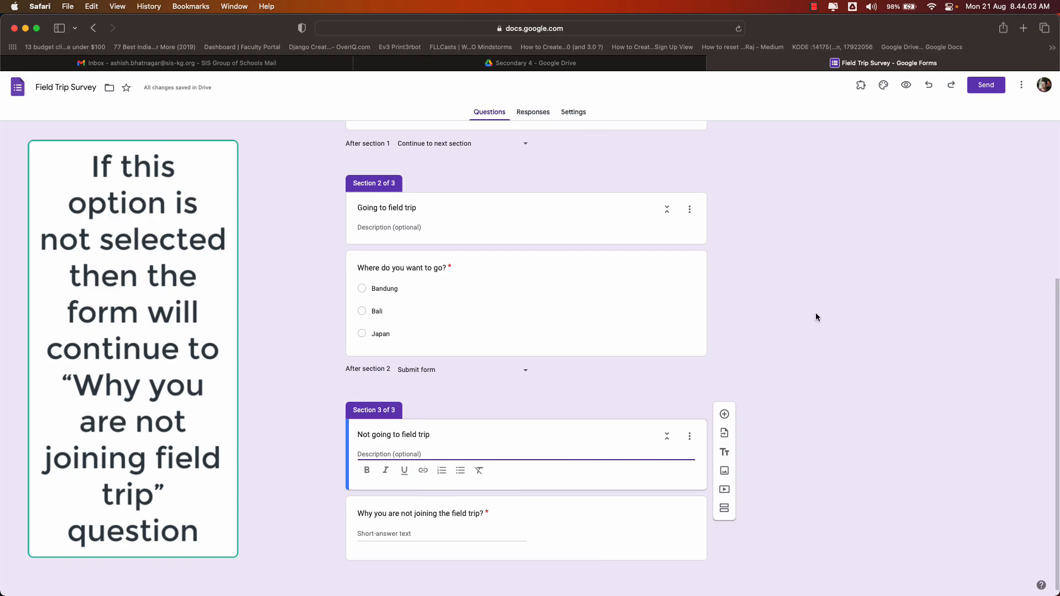
pyautogui.click(834, 307)
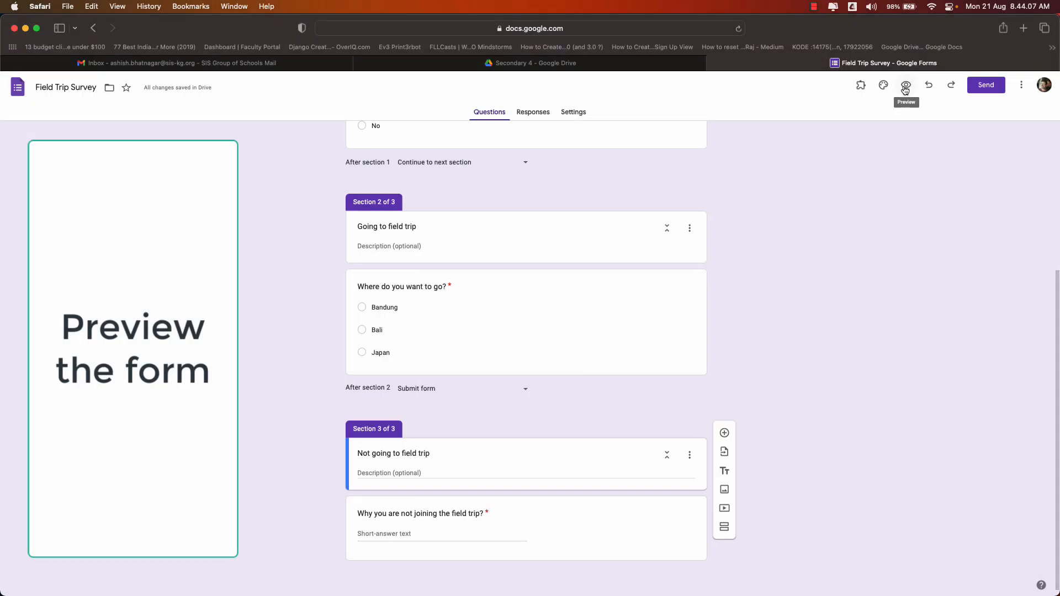
# Preview the form and submit a test response with the respondent's name, Yes for joining and Bali as destination, then return to the editor.
pyautogui.click(906, 87)
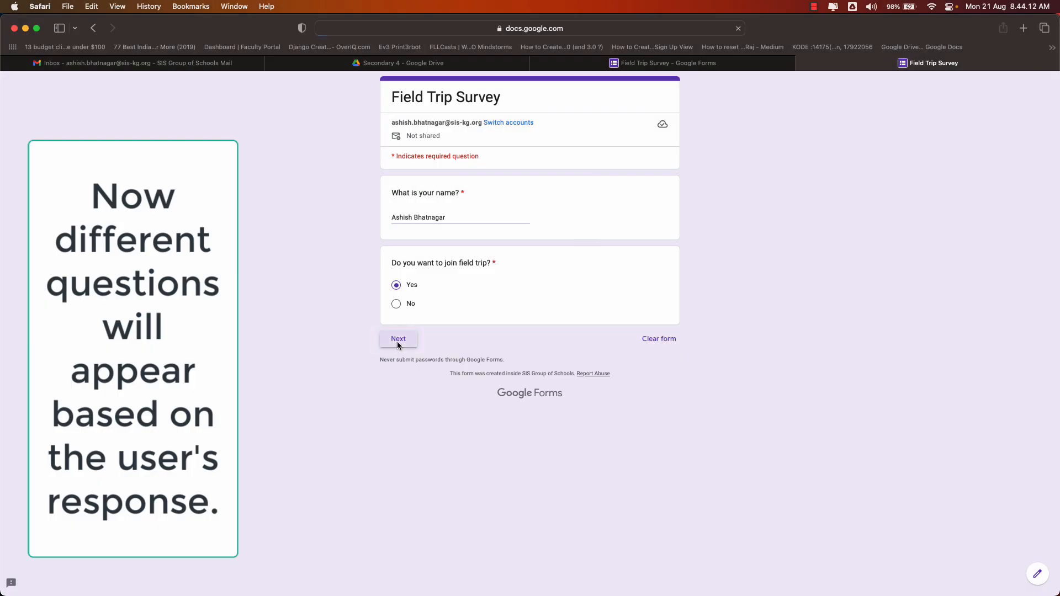
pyautogui.click(398, 341)
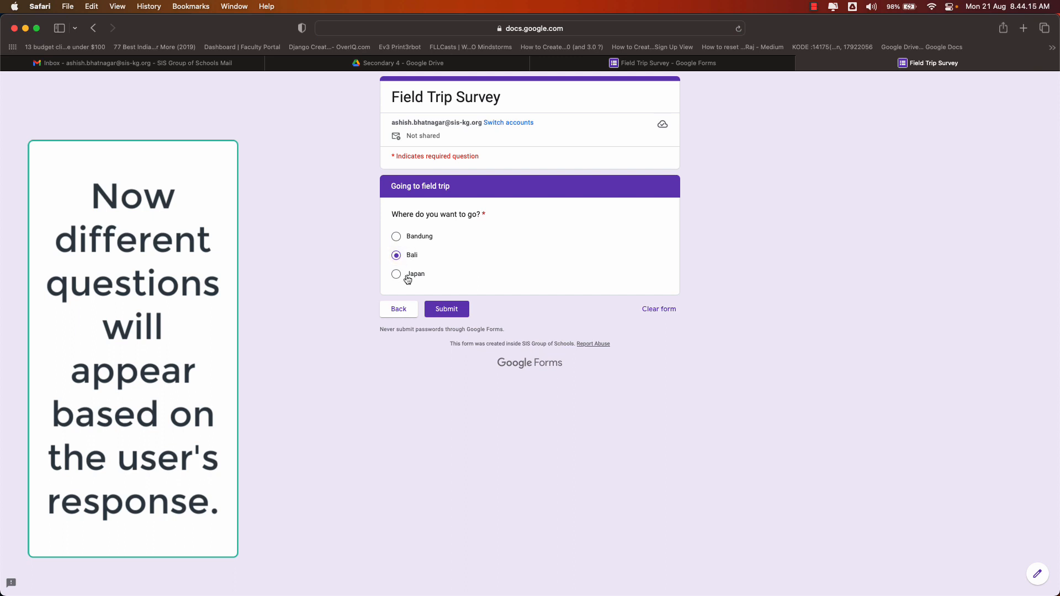
pyautogui.click(459, 315)
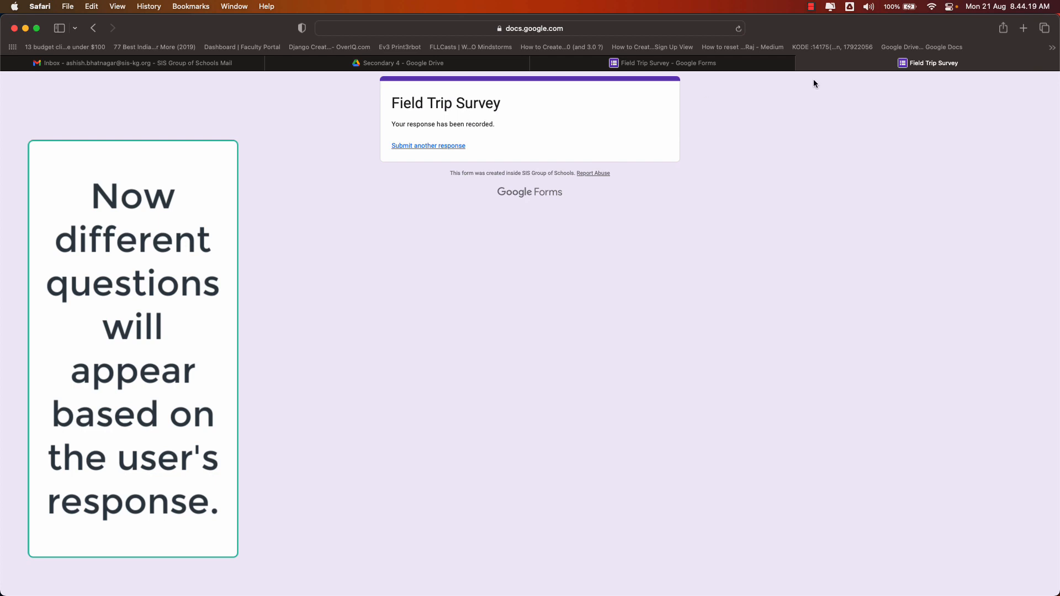
pyautogui.click(803, 64)
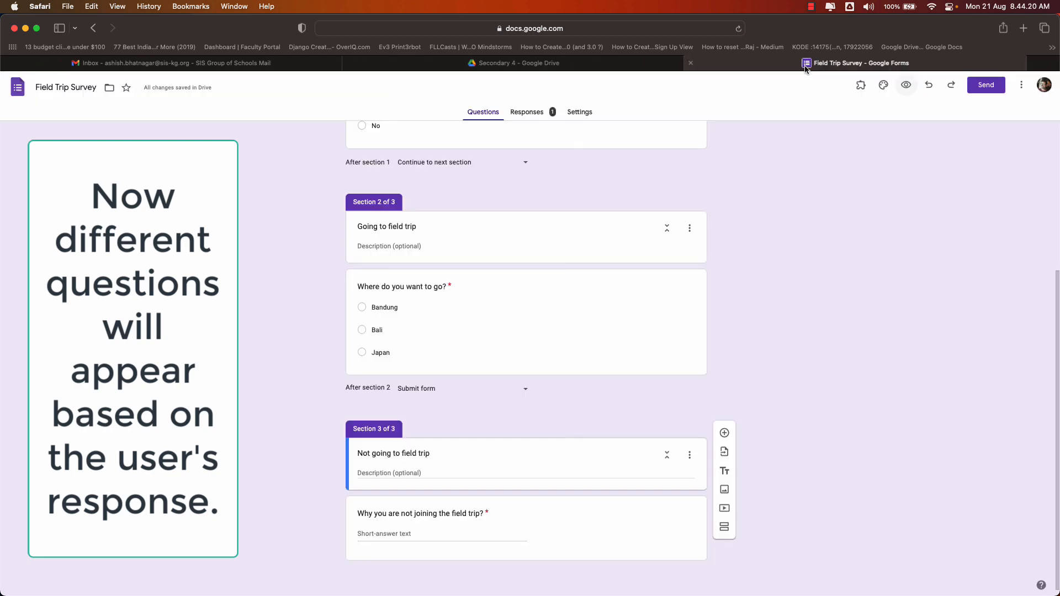
# Preview the form again, enter the respondent's name, answer No to joining the field trip and continue to the follow-up section.
pyautogui.click(905, 86)
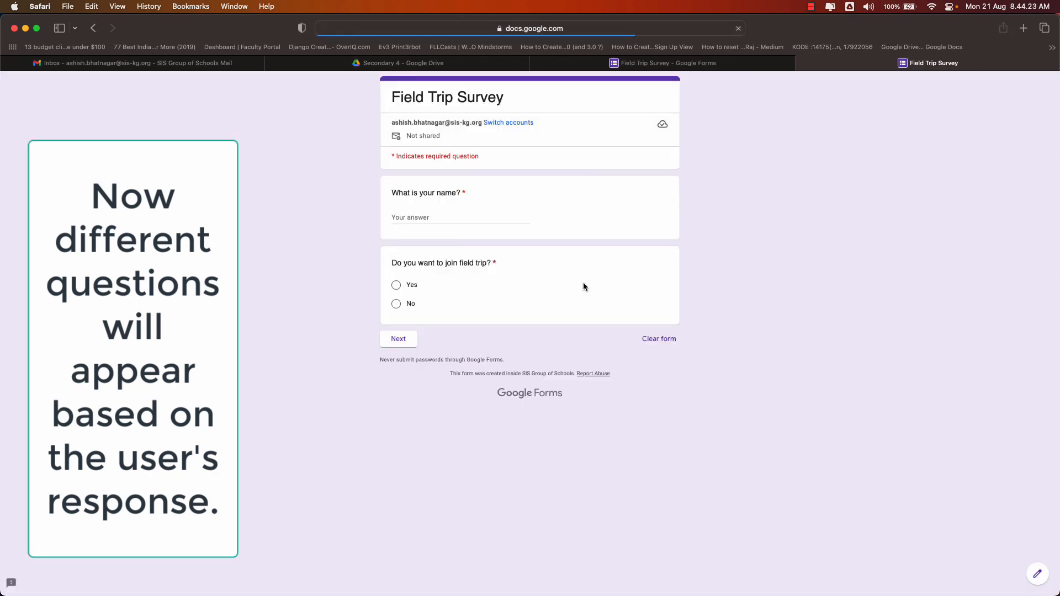
pyautogui.click(434, 215)
pyautogui.write('Ashish')
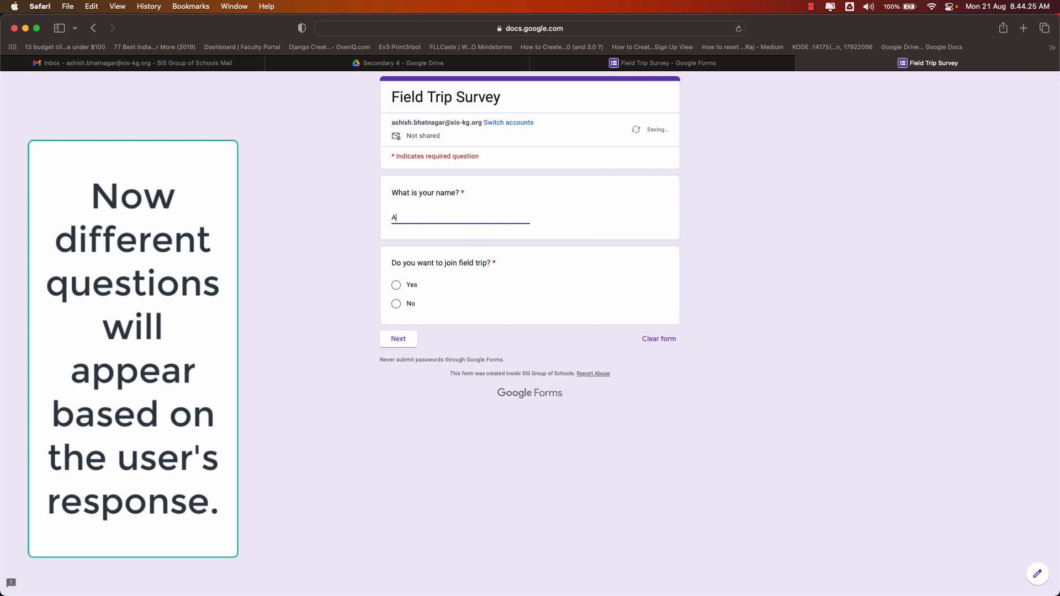
pyautogui.click(395, 304)
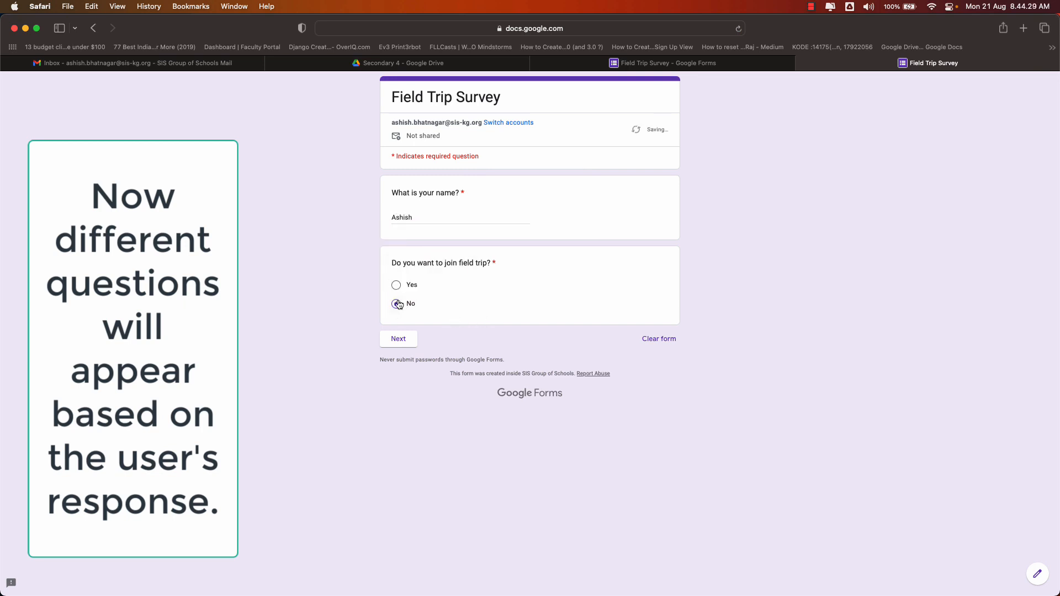
pyautogui.click(396, 340)
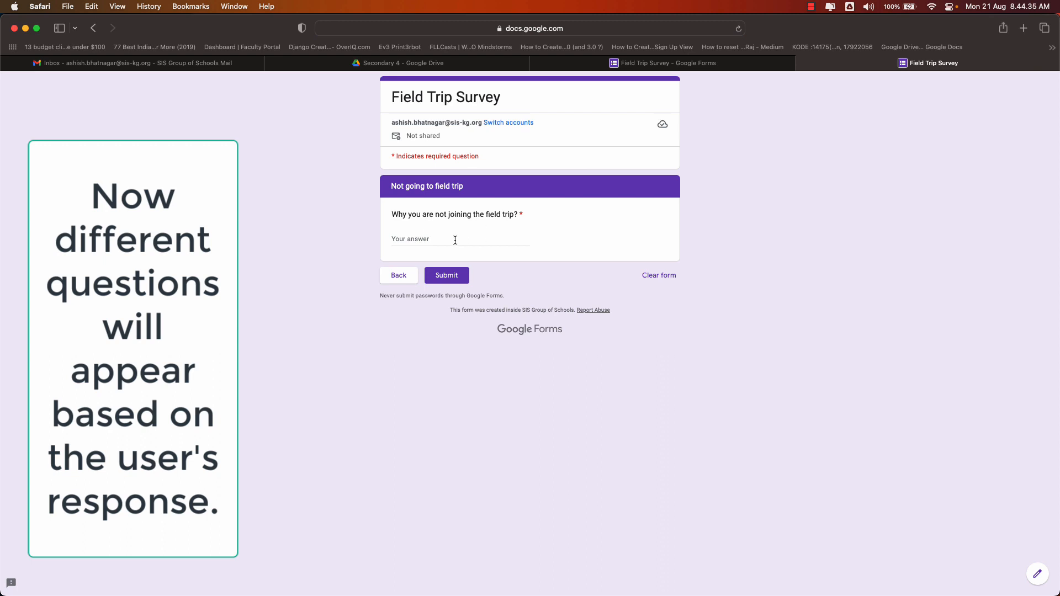
# Answer "Why you are not joining the field trip?" with "I am tired" and submit the response.
pyautogui.click(454, 240)
pyautogui.write('I am tired')
pyautogui.click(459, 281)
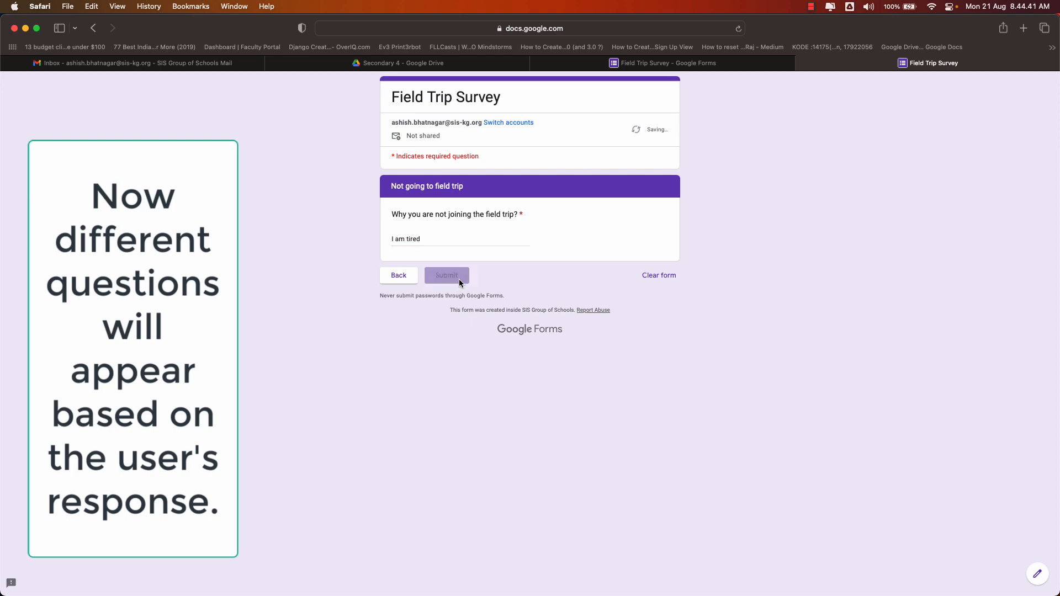